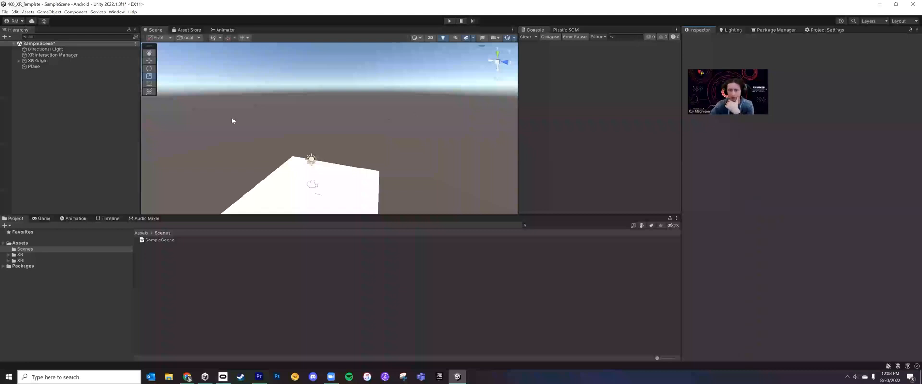
# Add a 3D sphere object to the root of SampleScene
pyautogui.click(82, 68)
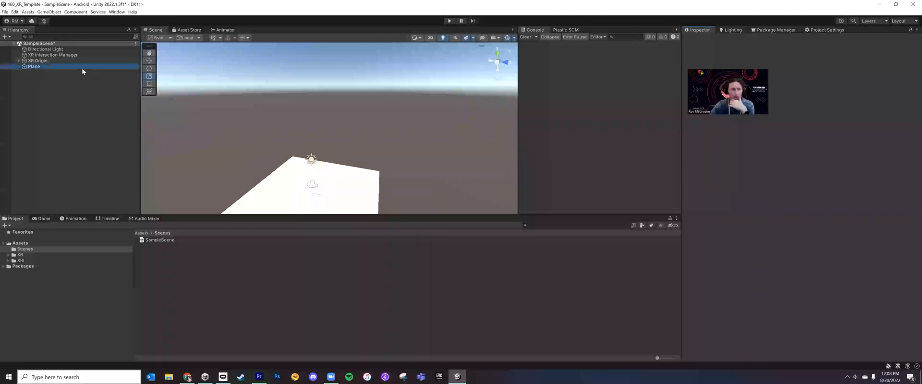
pyautogui.click(82, 82)
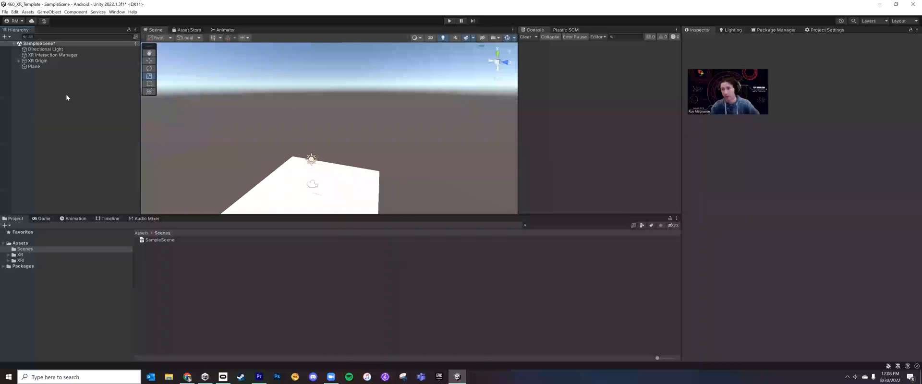
pyautogui.rightClick(87, 86)
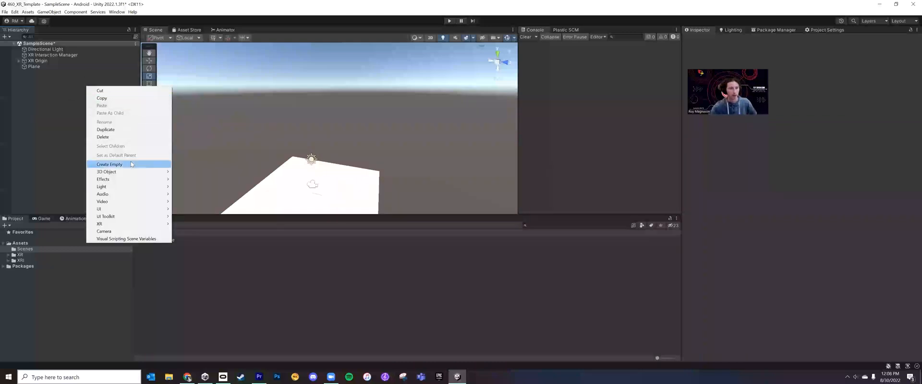
pyautogui.moveTo(128, 172)
pyautogui.click(196, 181)
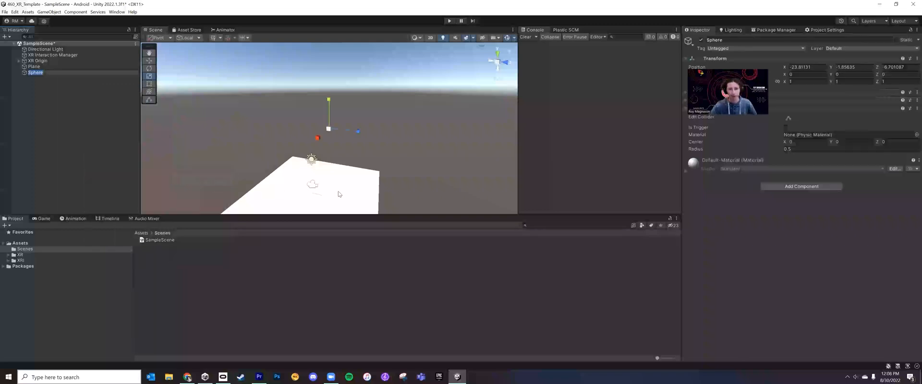
# Set the sphere's position to 0, 0, 0 and keep the sphere selected
pyautogui.click(806, 67)
pyautogui.write('0')
pyautogui.press('Tab')
pyautogui.write('0')
pyautogui.press('Tab')
pyautogui.write('0')
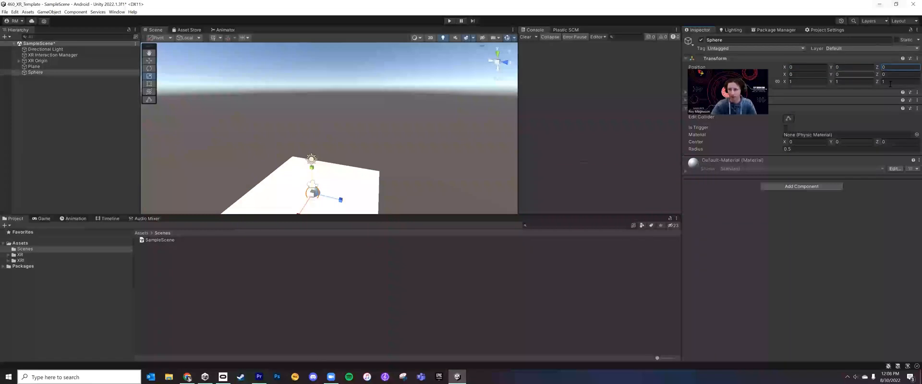
pyautogui.click(29, 117)
pyautogui.click(68, 72)
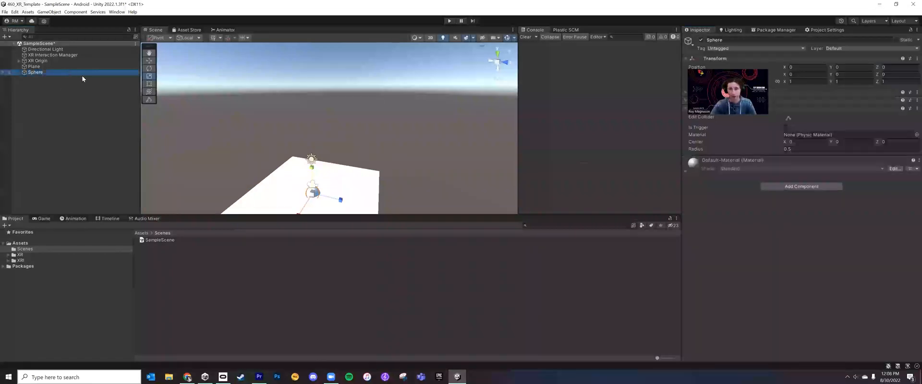
# Show and enlarge the Game view, and move the sphere above the plane to about Y 2.41, Z 2.4
pyautogui.press('w')
pyautogui.moveTo(314, 177); pyautogui.dragTo(312, 166)
pyautogui.click(39, 219)
pyautogui.click(30, 115)
pyautogui.click(17, 72)
pyautogui.moveTo(315, 159); pyautogui.dragTo(314, 145)
pyautogui.moveTo(340, 172); pyautogui.dragTo(373, 172)
pyautogui.moveTo(391, 215); pyautogui.dragTo(392, 196)
pyautogui.moveTo(397, 148); pyautogui.dragTo(461, 182, button='right')
pyautogui.press('w')
pyautogui.press('a')
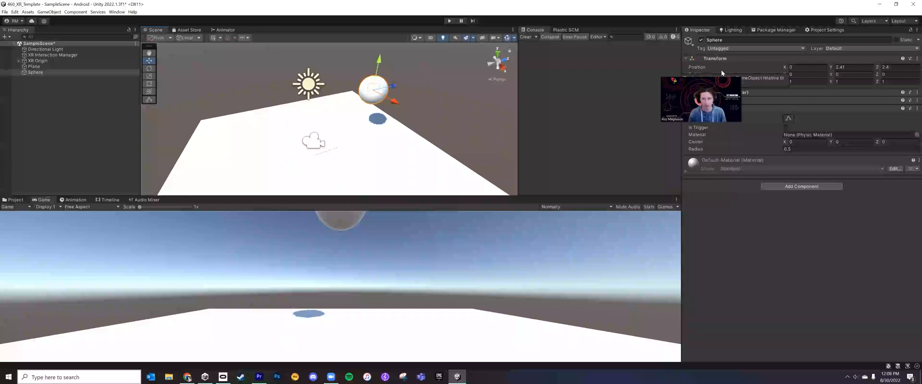
# Set the sphere's scale to 0.5 on X, Y and Z
pyautogui.click(798, 82)
pyautogui.write('.5')
pyautogui.press('Tab')
pyautogui.write('.5')
pyautogui.press('Tab')
pyautogui.write('0.5')
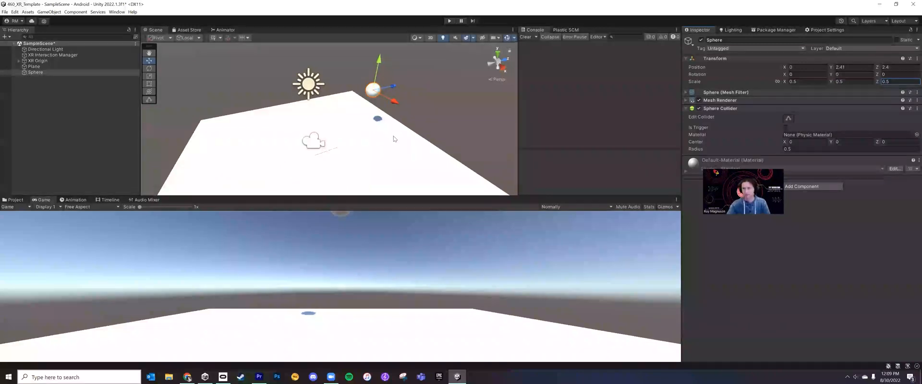
# Shift the sphere horizontally to about X 0.77, Z 1.92, leaving it selected
pyautogui.moveTo(392, 105)
pyautogui.mouseDown()
pyautogui.moveTo(411, 115)
pyautogui.moveTo(394, 95)
pyautogui.moveTo(394, 103)
pyautogui.mouseUp()
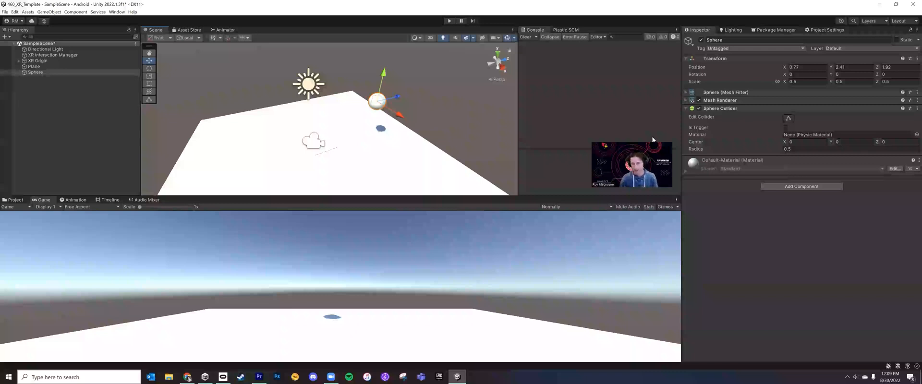
pyautogui.click(76, 67)
pyautogui.click(78, 72)
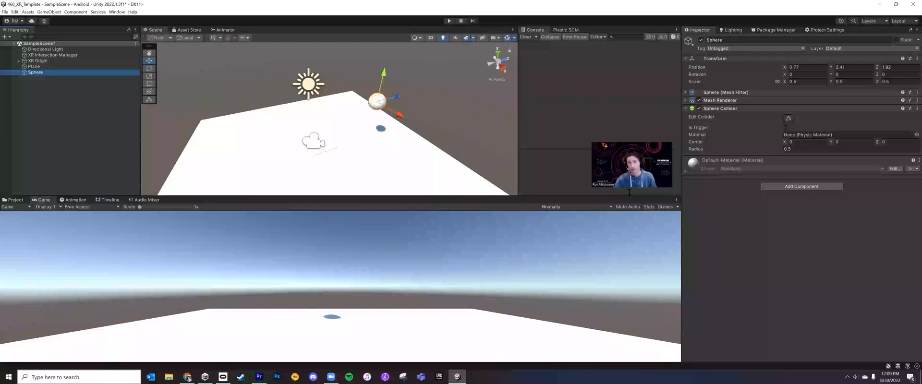
# Review the XR Interaction Toolkit package details in the Unity Registry, then return to the Inspector
pyautogui.click(822, 30)
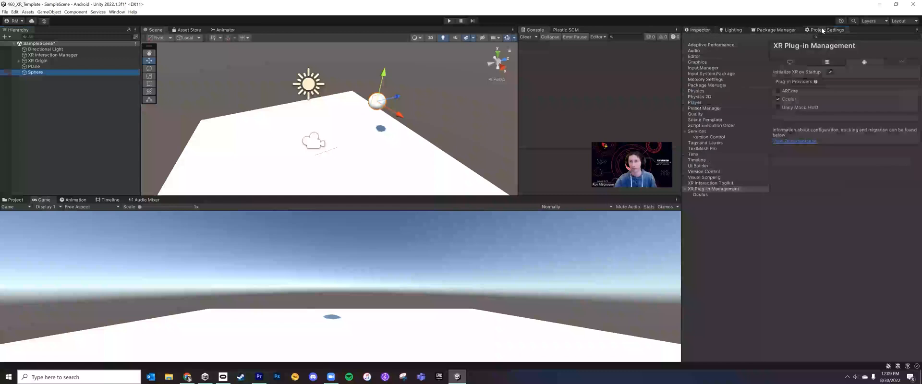
pyautogui.click(788, 30)
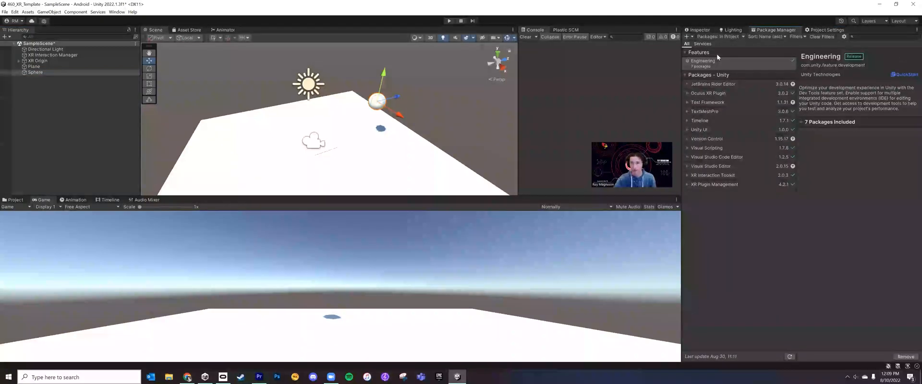
pyautogui.click(728, 37)
pyautogui.click(729, 45)
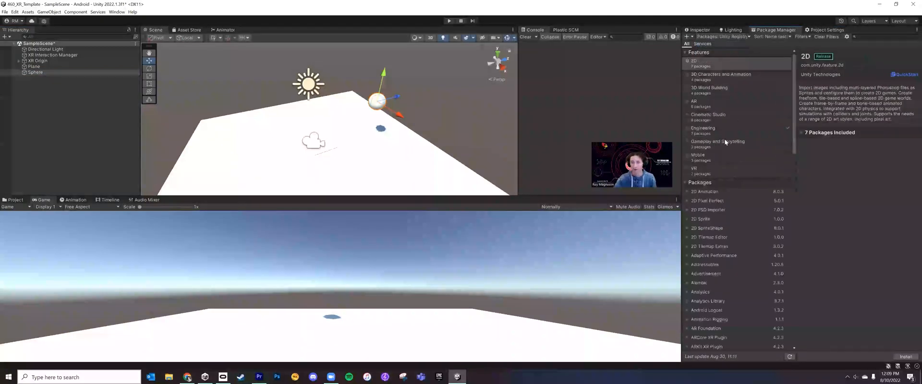
pyautogui.scroll(-15, 720, 154)
pyautogui.click(725, 337)
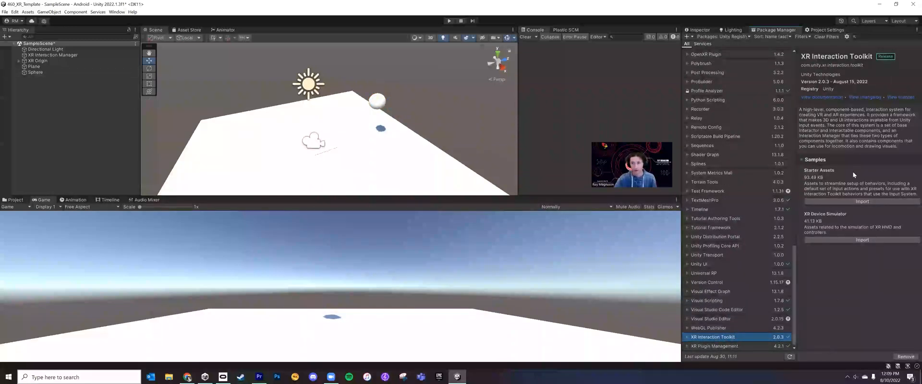
pyautogui.scroll(15, 729, 147)
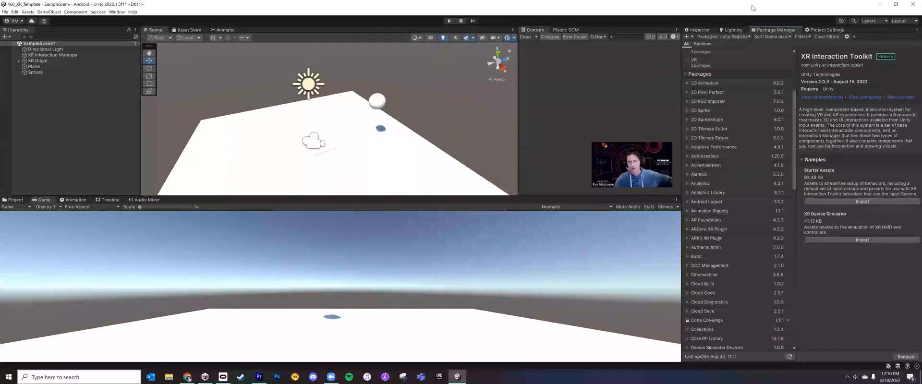
pyautogui.click(704, 30)
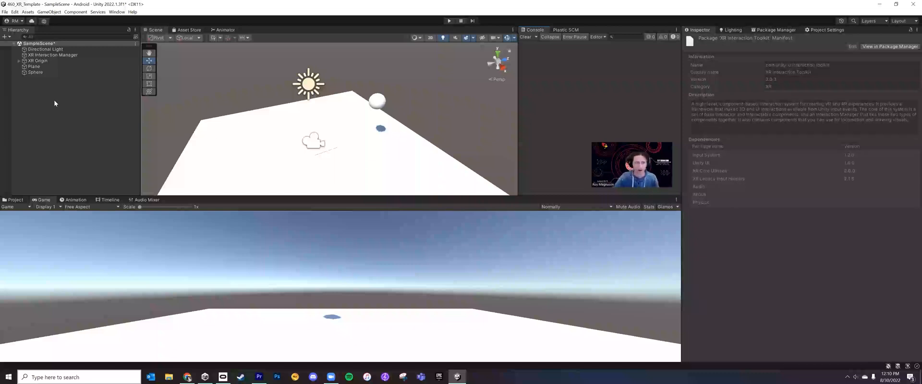
# Add an XR Grab Interactable component to the sphere
pyautogui.click(48, 72)
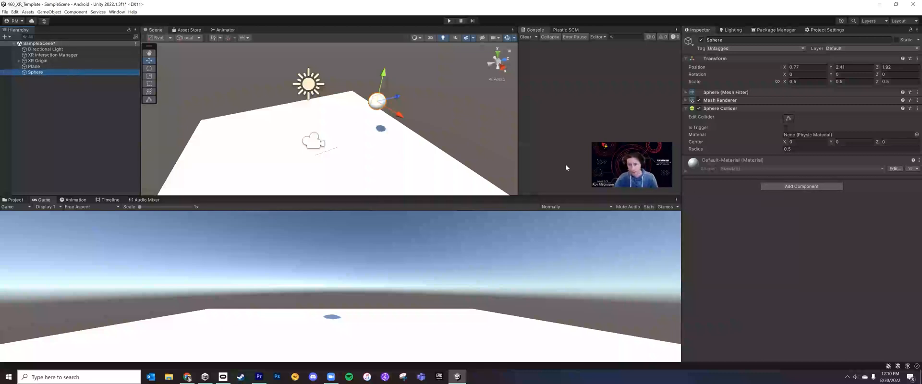
pyautogui.click(786, 187)
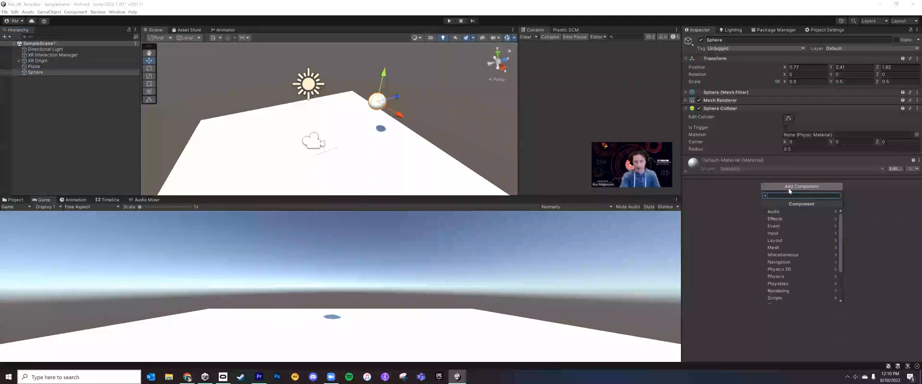
pyautogui.write('xr')
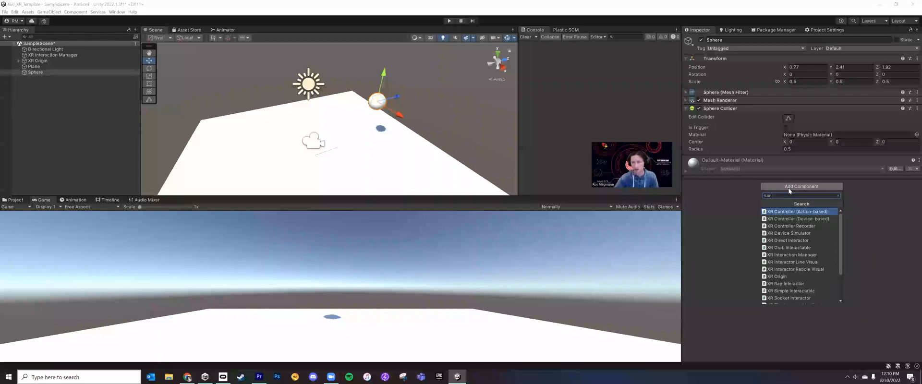
pyautogui.scroll(-3, 814, 221)
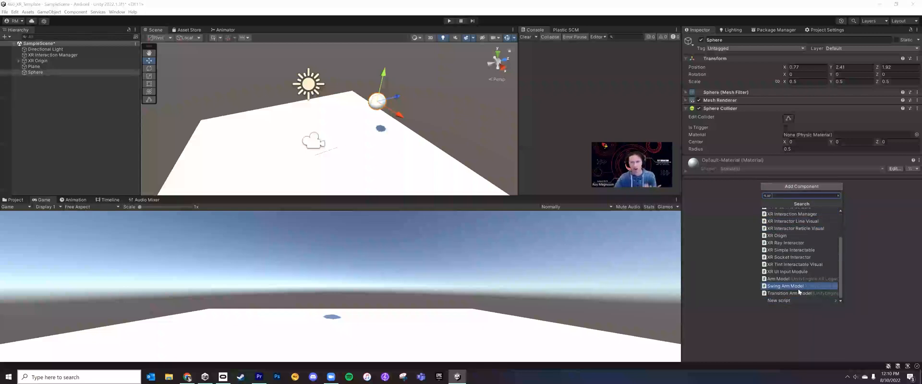
pyautogui.scroll(3, 797, 288)
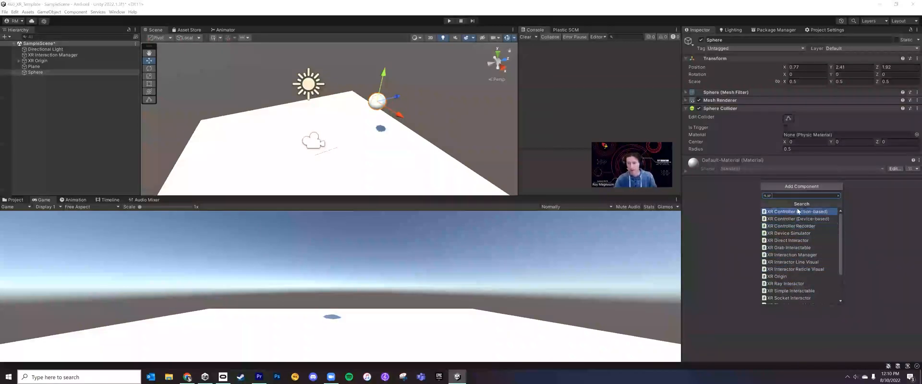
pyautogui.click(794, 247)
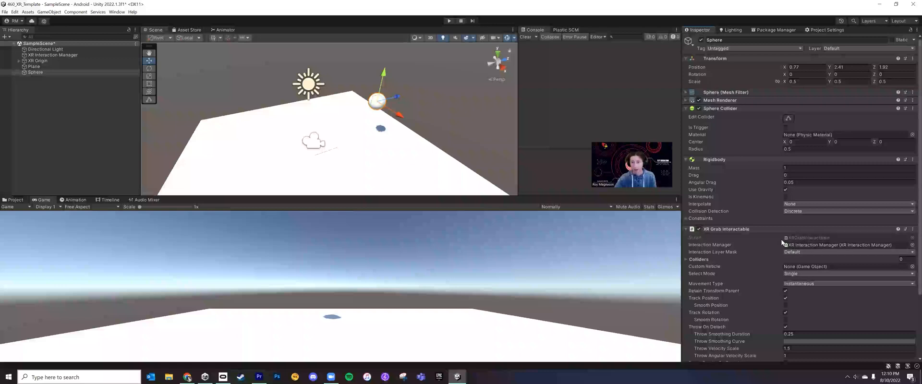
# Locate the XR Grab Interactable component's script in the project and open it in the code editor
pyautogui.scroll(-4, 715, 210)
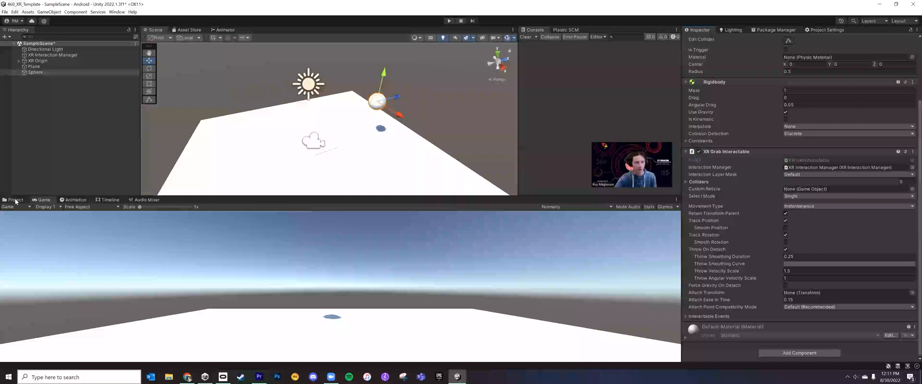
pyautogui.click(816, 161)
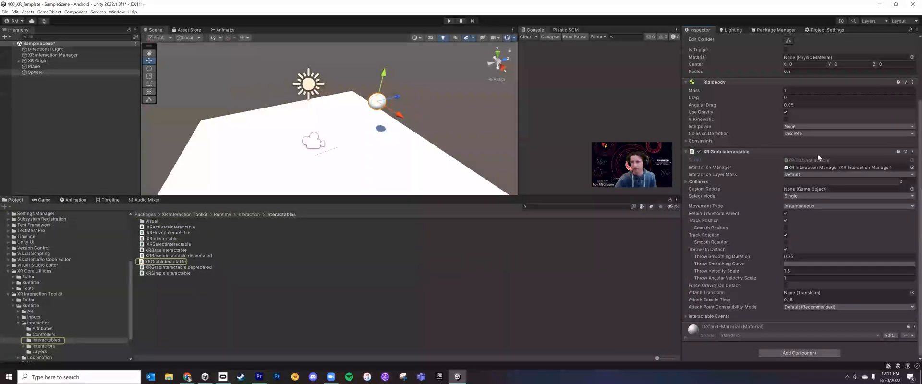
pyautogui.doubleClick(817, 160)
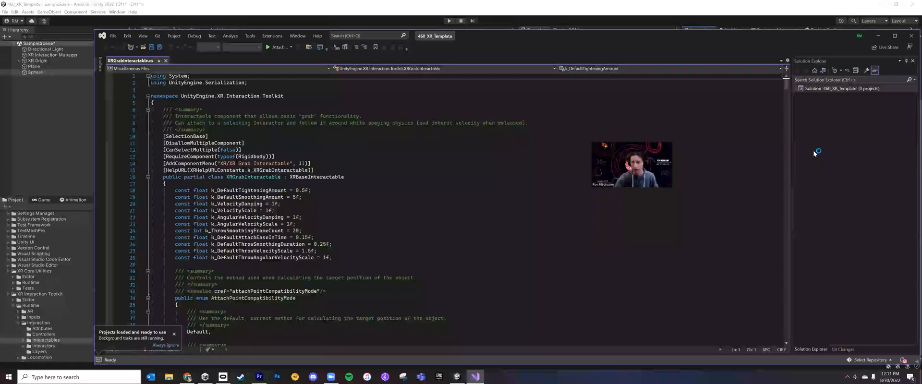
# Examine the XRGrabInteractable script's grab, drop, movement and throw code, and return to the Unity scene
pyautogui.scroll(-5, 389, 211)
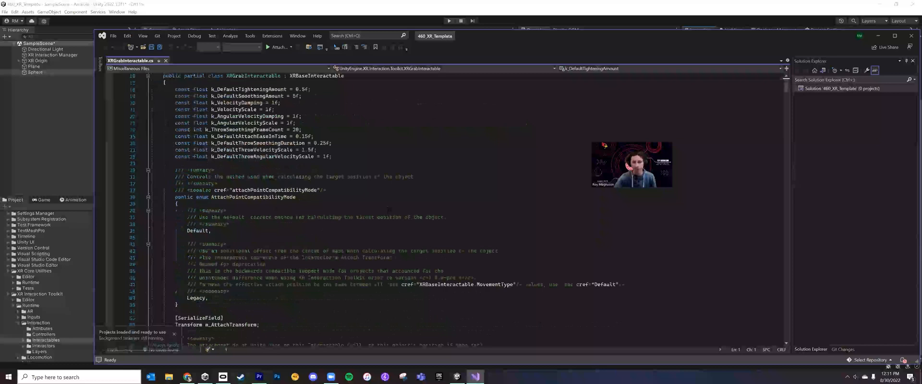
pyautogui.scroll(-20, 389, 210)
pyautogui.scroll(-20, 411, 236)
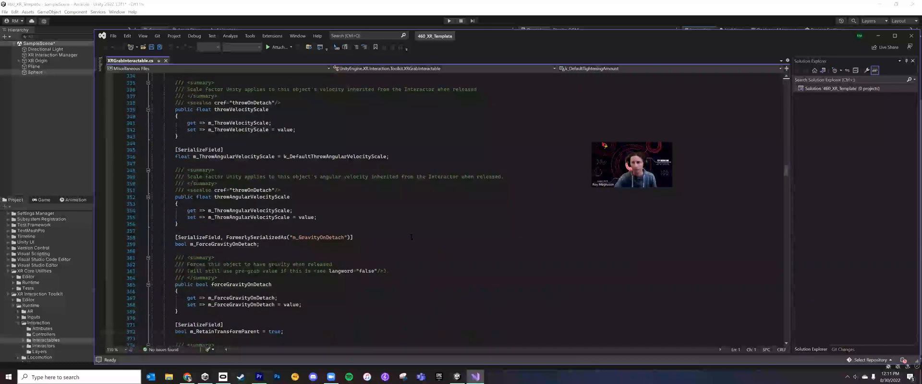
pyautogui.scroll(-20, 401, 268)
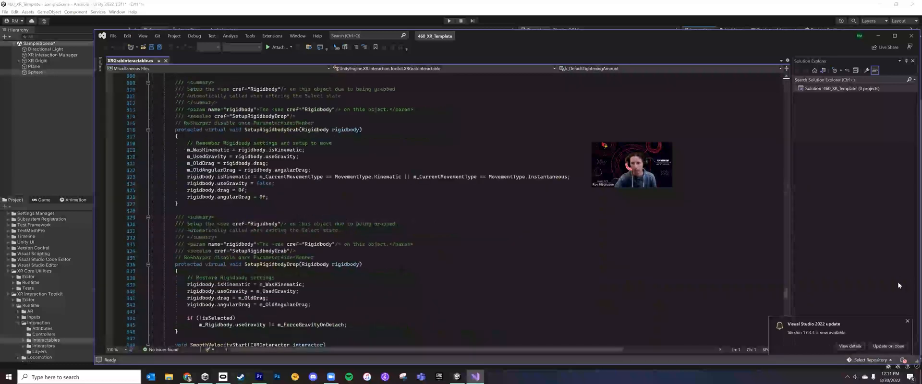
pyautogui.scroll(20, 302, 238)
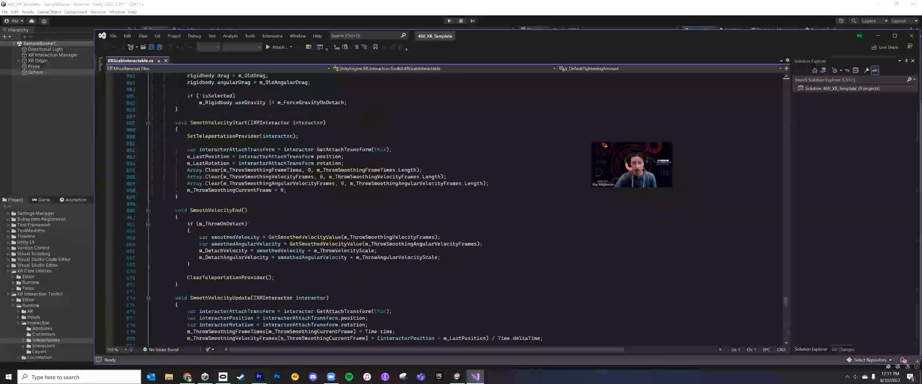
pyautogui.scroll(20, 302, 237)
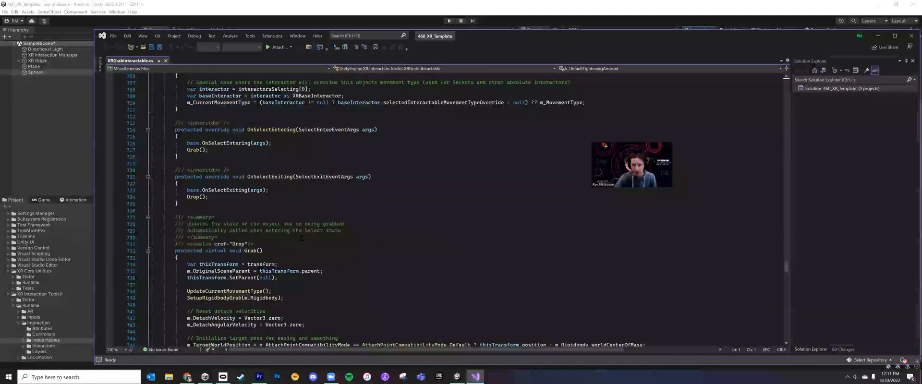
pyautogui.scroll(6, 299, 239)
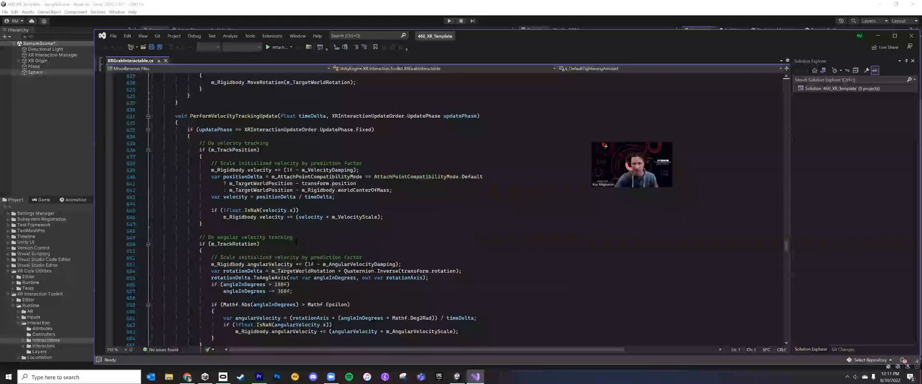
pyautogui.scroll(9, 296, 241)
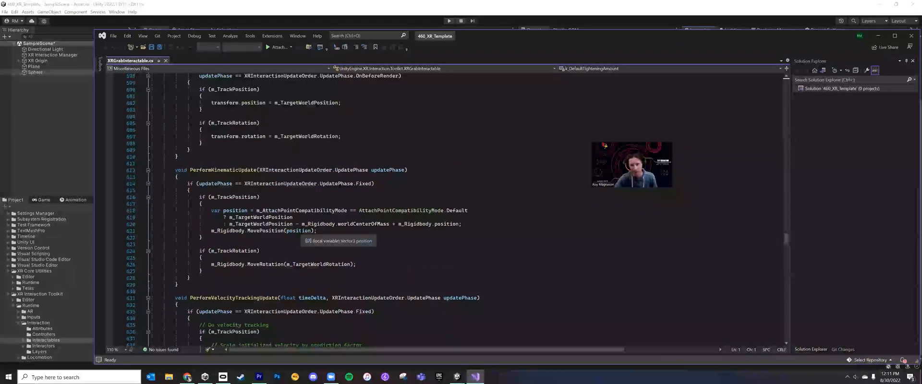
pyautogui.scroll(9, 302, 241)
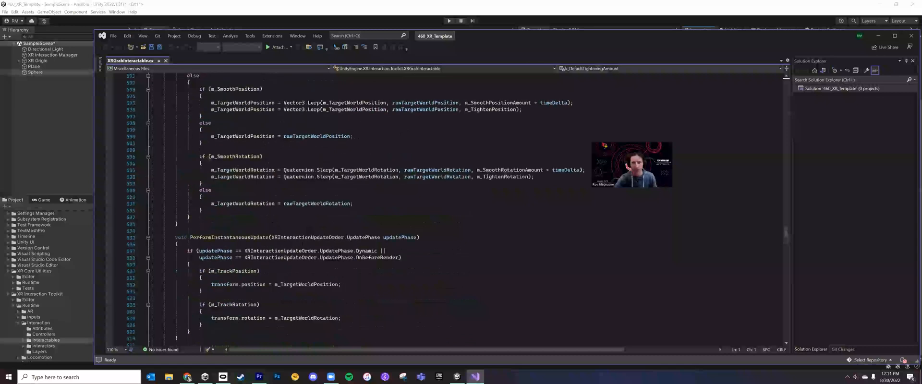
pyautogui.scroll(12, 301, 245)
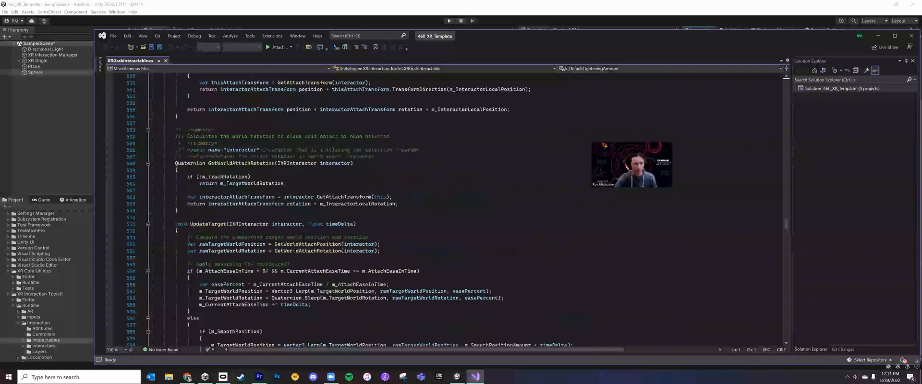
pyautogui.scroll(20, 309, 255)
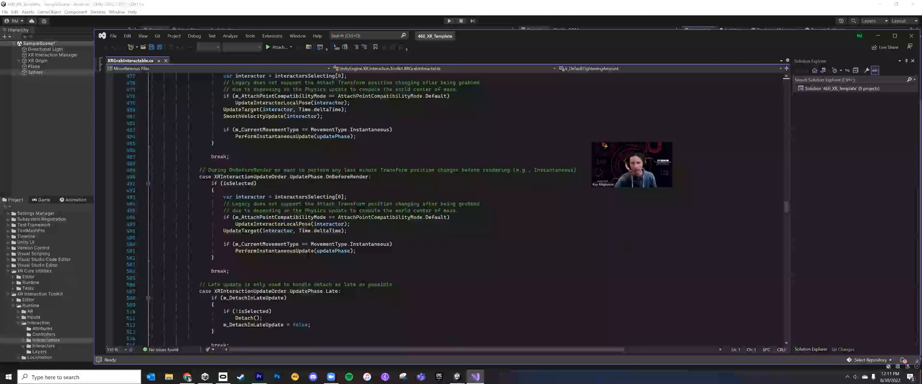
pyautogui.scroll(20, 308, 255)
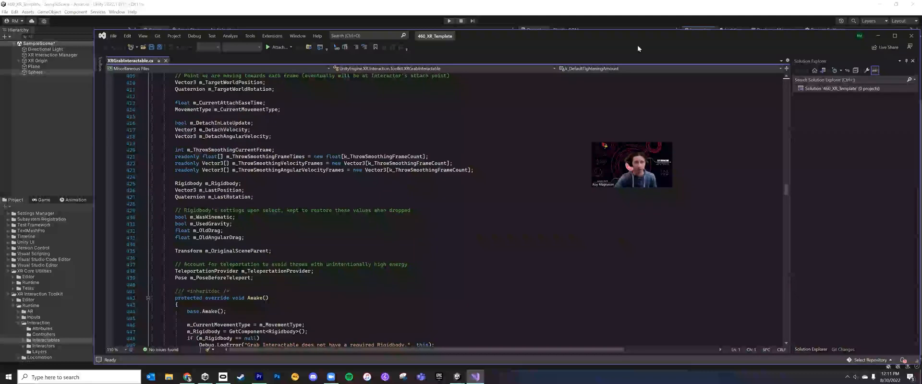
pyautogui.moveTo(786, 190); pyautogui.dragTo(787, 128)
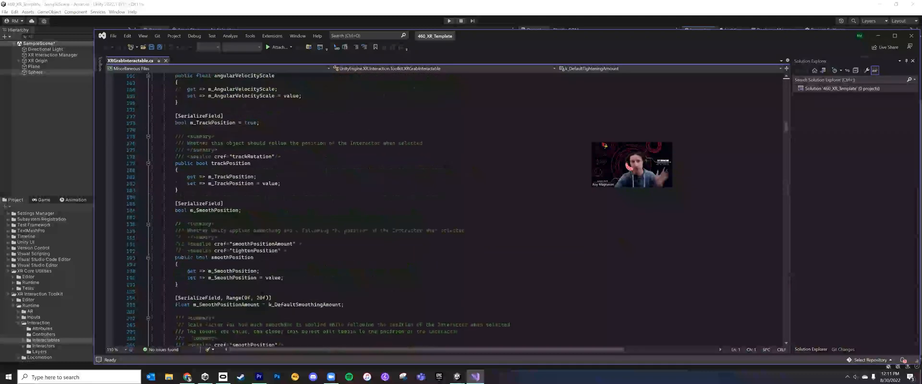
pyautogui.click(878, 35)
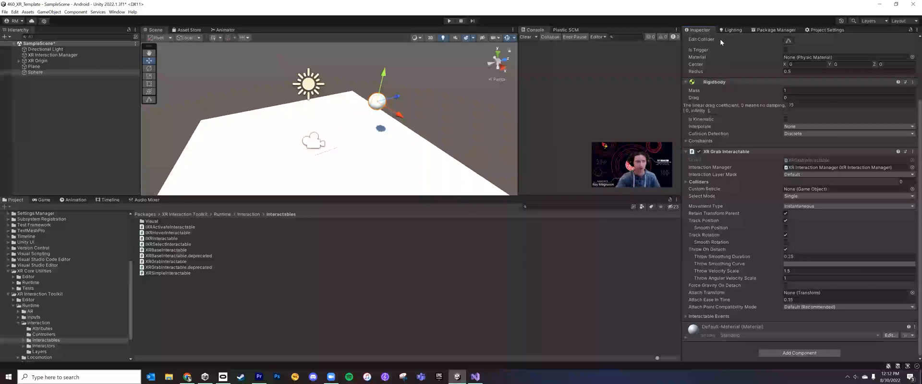
# Expand the XR Origin and compare the XR Controller and XR Ray Interactor settings of the left and right hand controllers
pyautogui.click(18, 61)
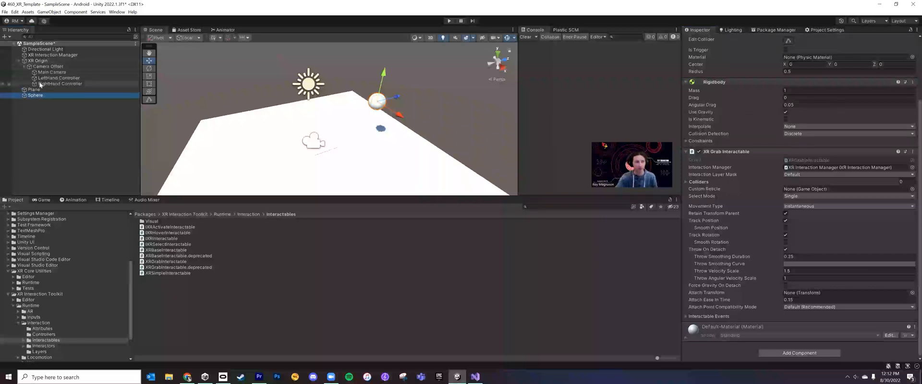
pyautogui.click(56, 78)
pyautogui.click(56, 84)
pyautogui.click(59, 79)
pyautogui.click(58, 85)
pyautogui.scroll(2, 835, 112)
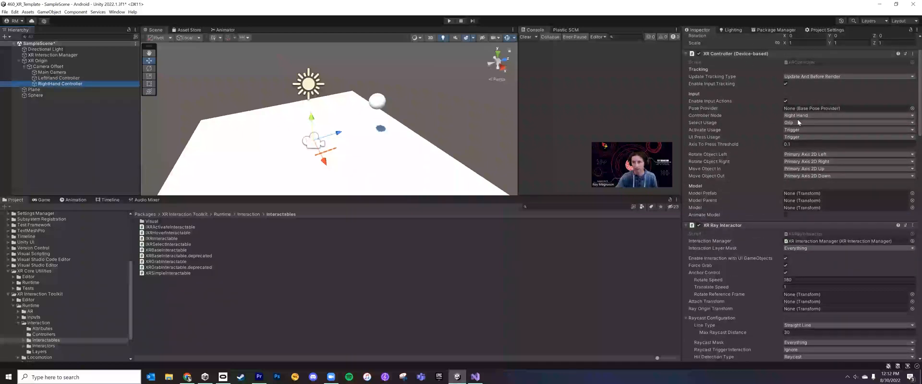
pyautogui.click(71, 79)
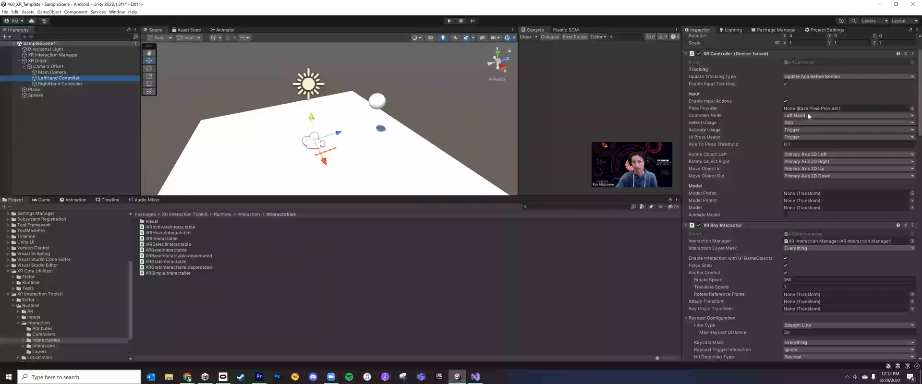
pyautogui.scroll(3, 808, 115)
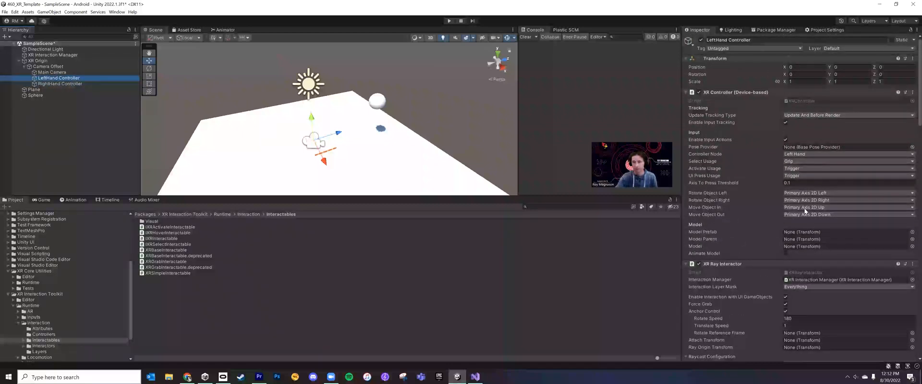
pyautogui.scroll(-3, 806, 201)
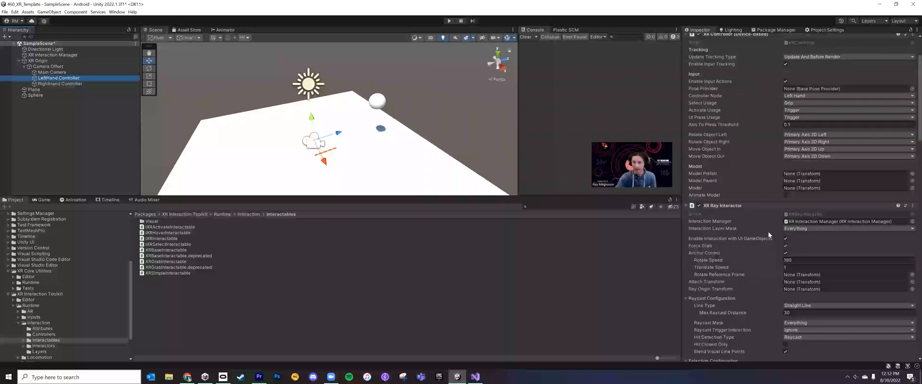
pyautogui.scroll(-1, 742, 226)
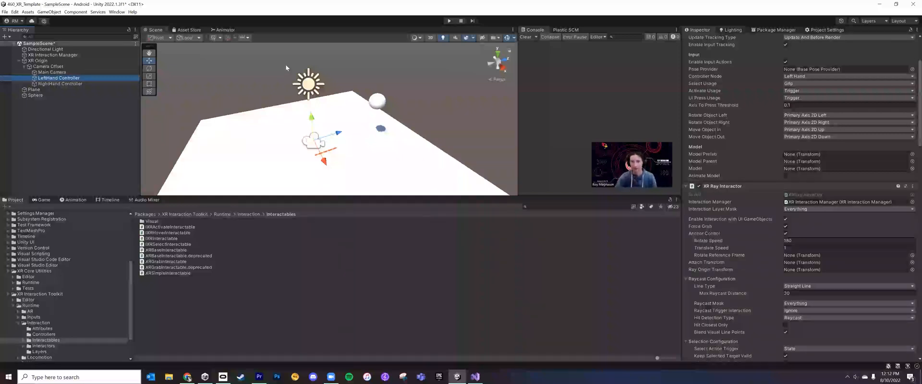
# Select the sphere in the scene and review its Rigidbody and XR Grab Interactable settings
pyautogui.click(377, 101)
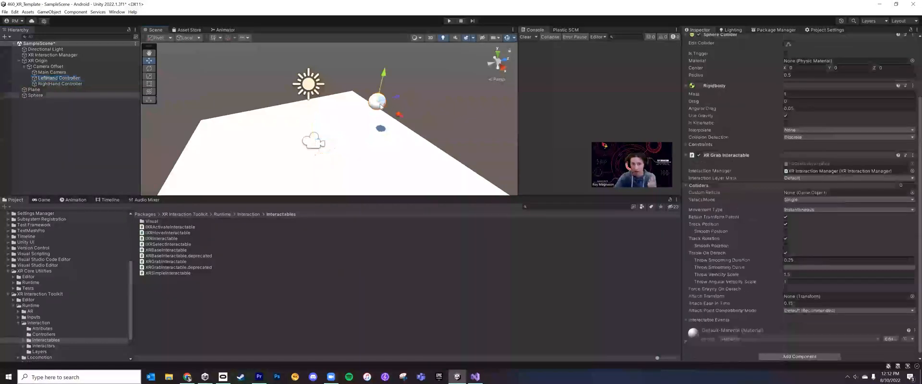
pyautogui.scroll(2, 702, 82)
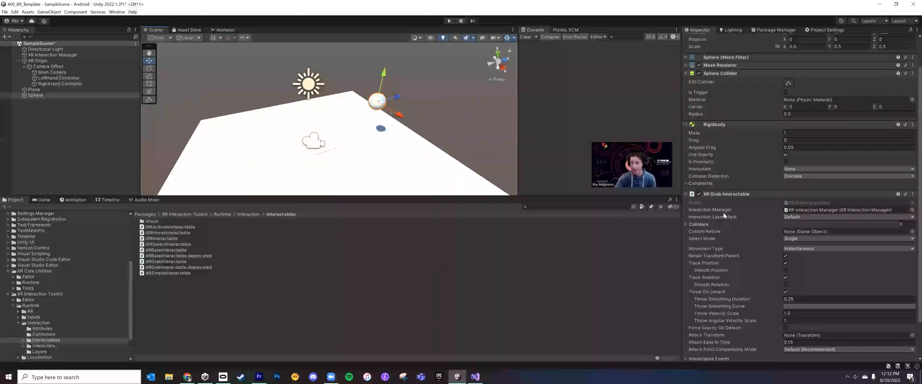
pyautogui.moveTo(723, 218)
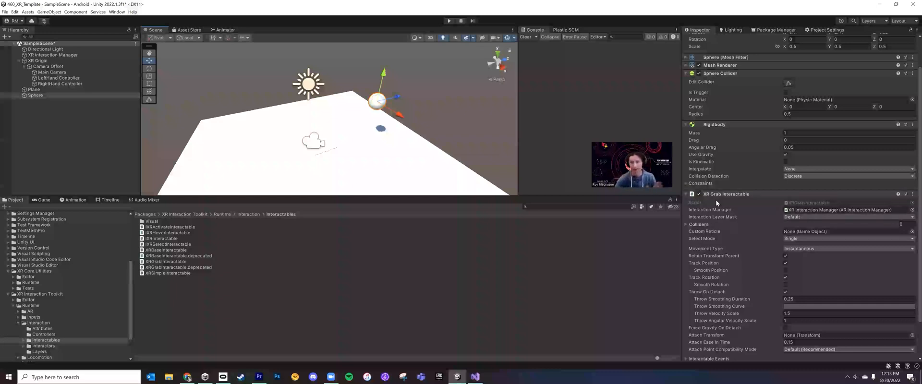
pyautogui.scroll(-2, 728, 211)
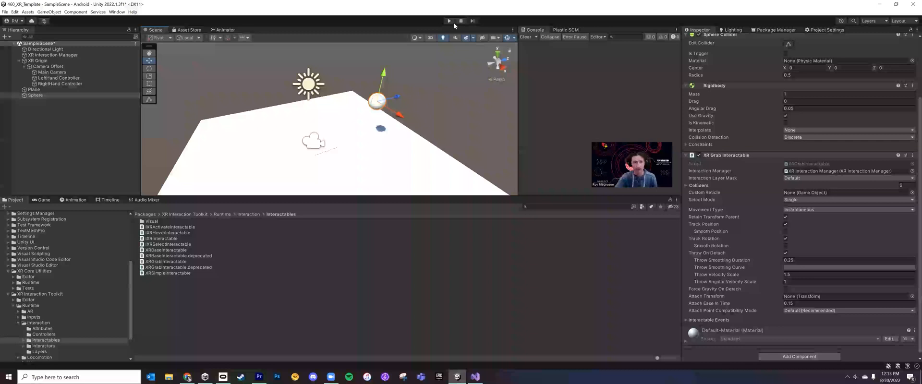
# Show the Game view with more height, and check the Quest 2 headset's connection in the Oculus app before returning to Unity
pyautogui.click(44, 199)
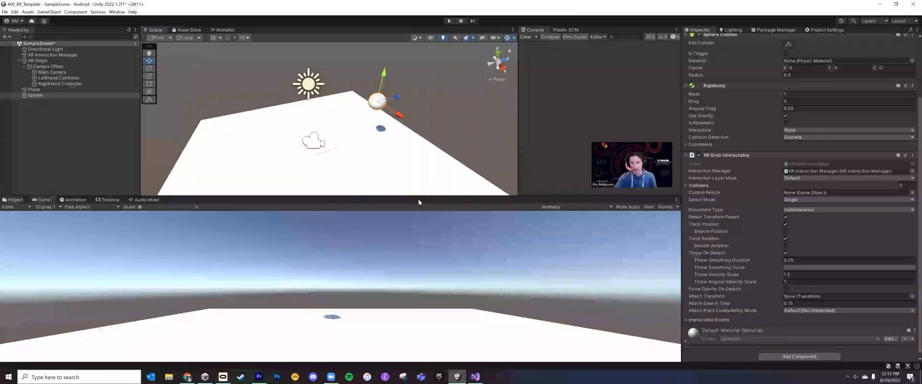
pyautogui.moveTo(424, 197); pyautogui.dragTo(418, 174)
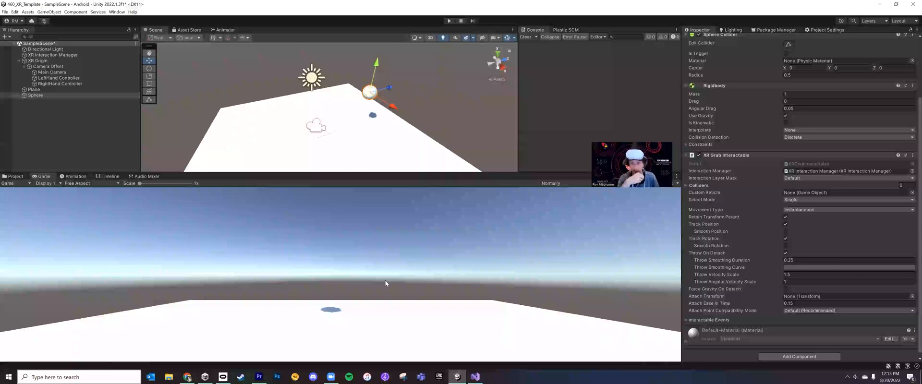
pyautogui.click(224, 377)
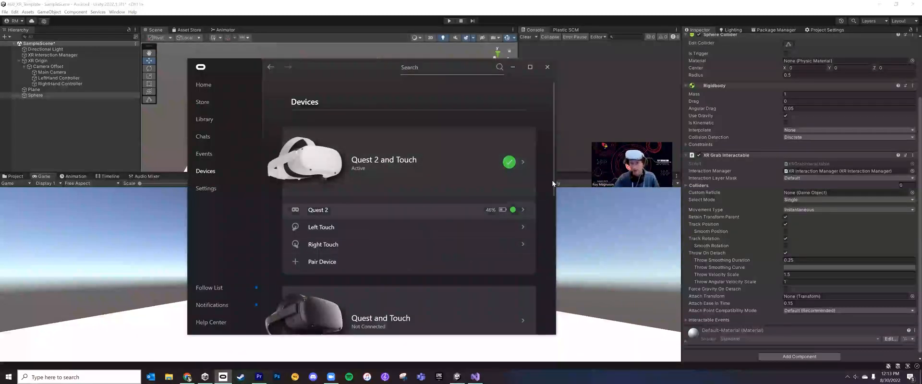
pyautogui.click(733, 17)
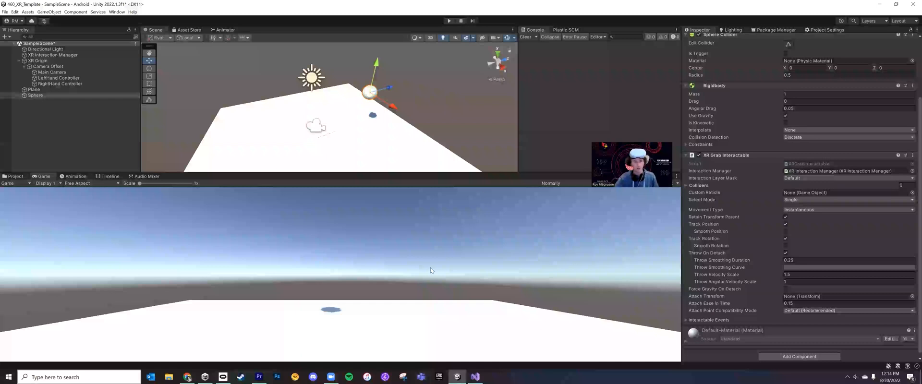
# Run the scene in play mode to test grabbing the sphere with the headset controllers, and stop playback
pyautogui.click(449, 20)
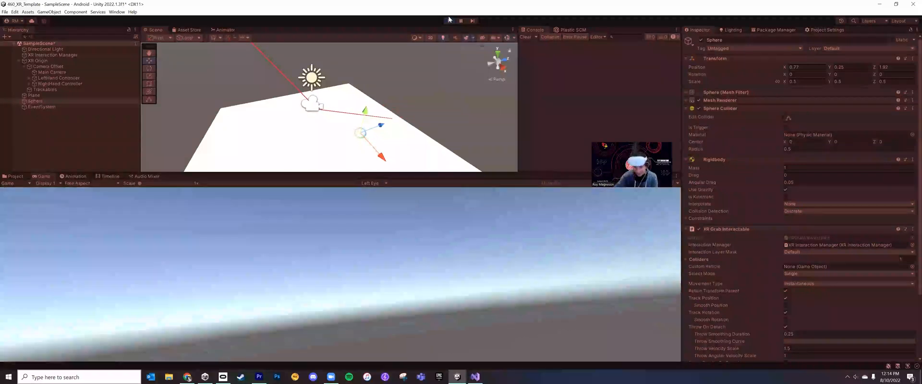
pyautogui.moveTo(455, 173)
pyautogui.mouseDown()
pyautogui.moveTo(467, 124)
pyautogui.moveTo(465, 178)
pyautogui.mouseUp()
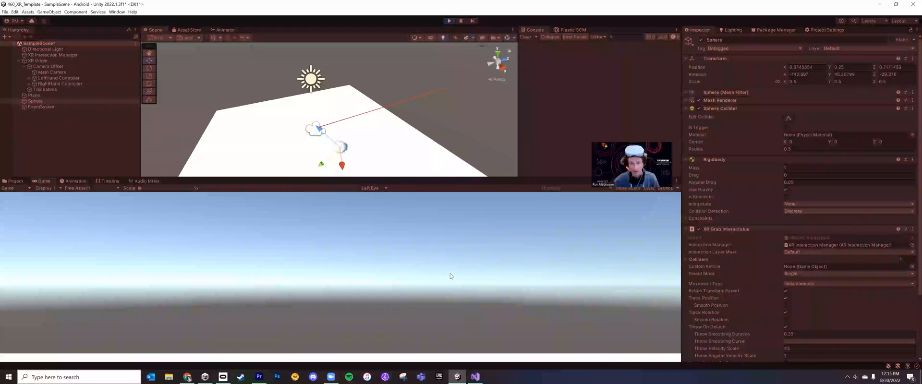
pyautogui.click(450, 21)
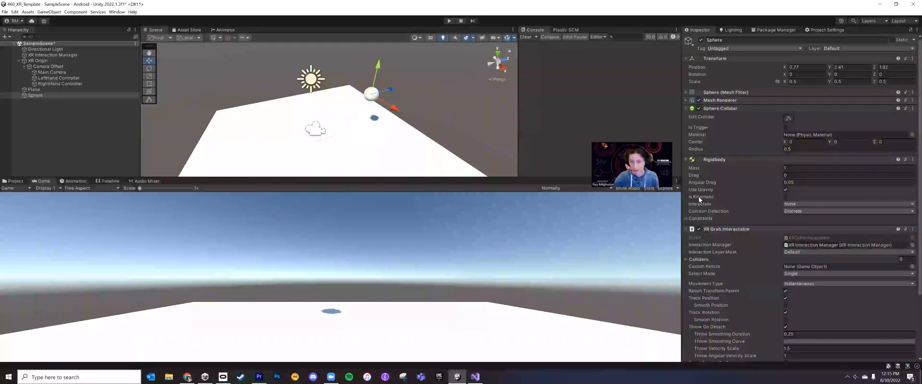
# Review the throw and tracking options of the sphere's XR Grab Interactable component, including the Throw Velocity Scale description
pyautogui.scroll(-2, 698, 197)
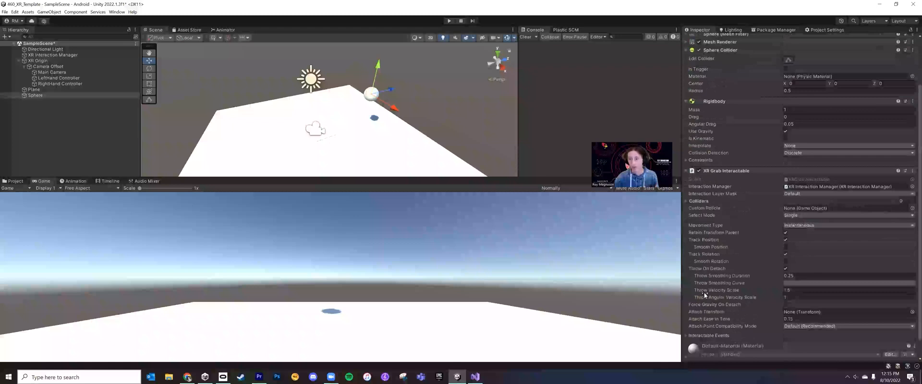
pyautogui.scroll(-2, 701, 297)
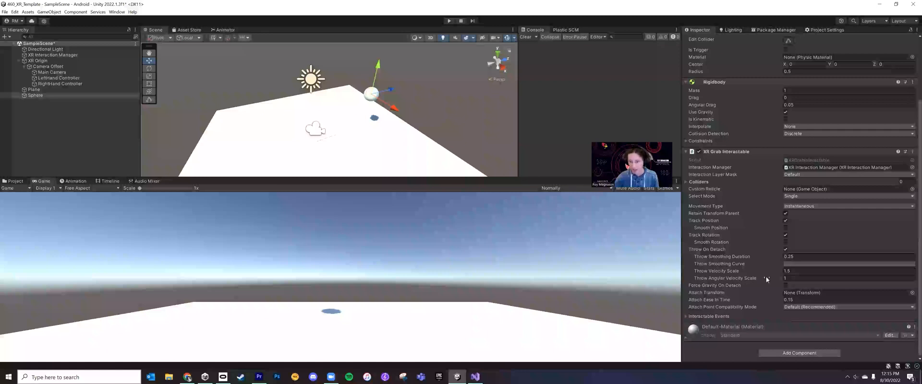
pyautogui.moveTo(735, 272)
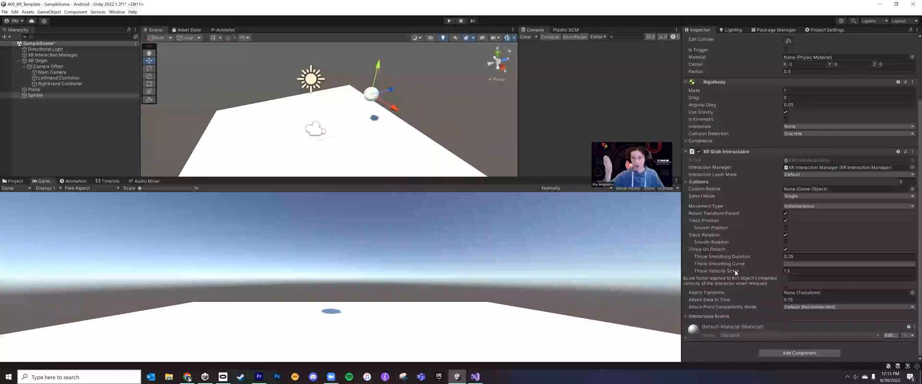
pyautogui.moveTo(721, 214)
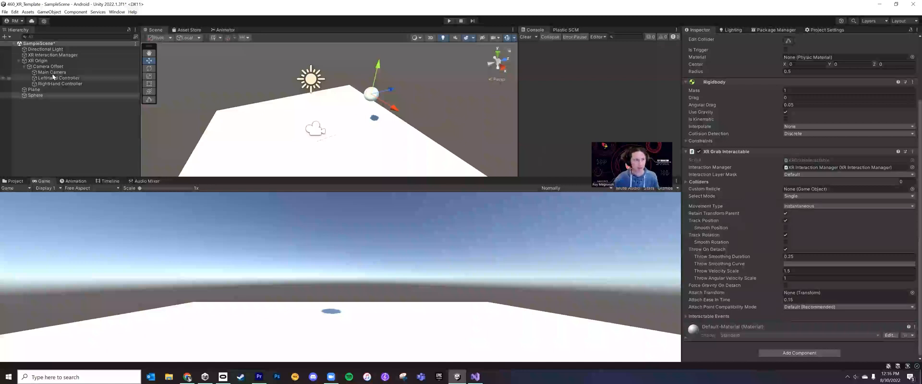
pyautogui.click(51, 95)
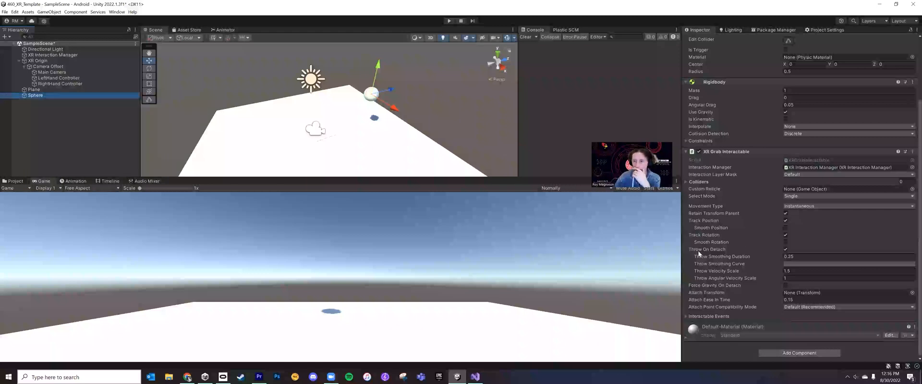
# Select the RightHand Controller and review its XR Controller and XR Ray Interactor settings
pyautogui.moveTo(691, 249)
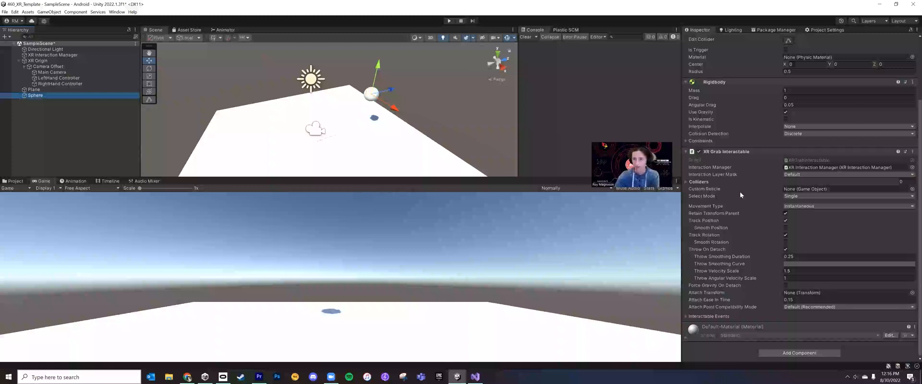
pyautogui.click(77, 83)
pyautogui.scroll(-3, 768, 288)
pyautogui.scroll(-4, 754, 286)
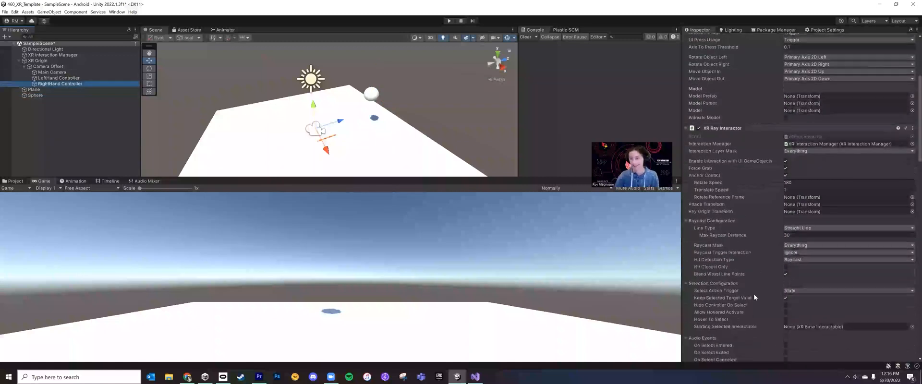
pyautogui.scroll(4, 752, 152)
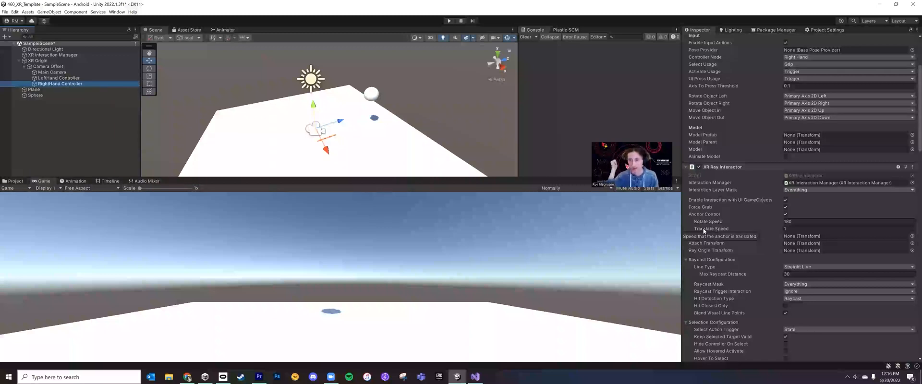
pyautogui.scroll(-1, 738, 225)
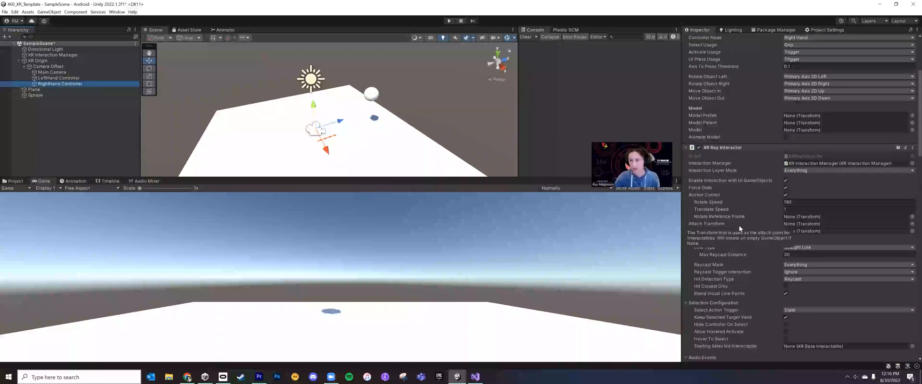
pyautogui.scroll(1, 751, 215)
pyautogui.scroll(3, 763, 202)
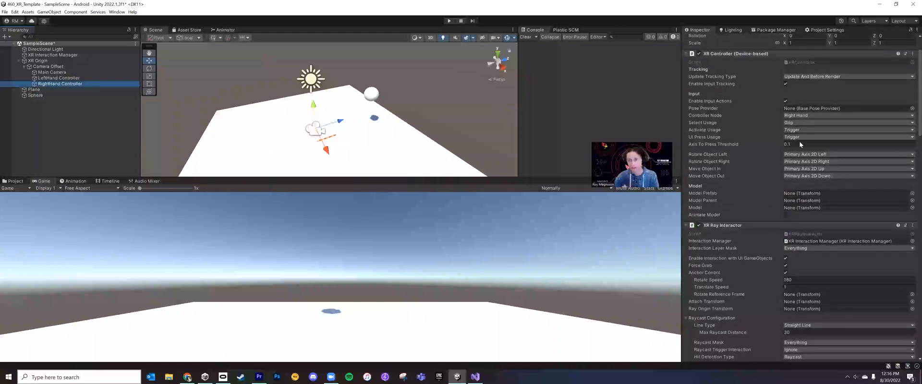
# Collapse the XR Controller component and the XR Ray Interactor's configuration and event sections, and read the Attach Transform description
pyautogui.click(685, 54)
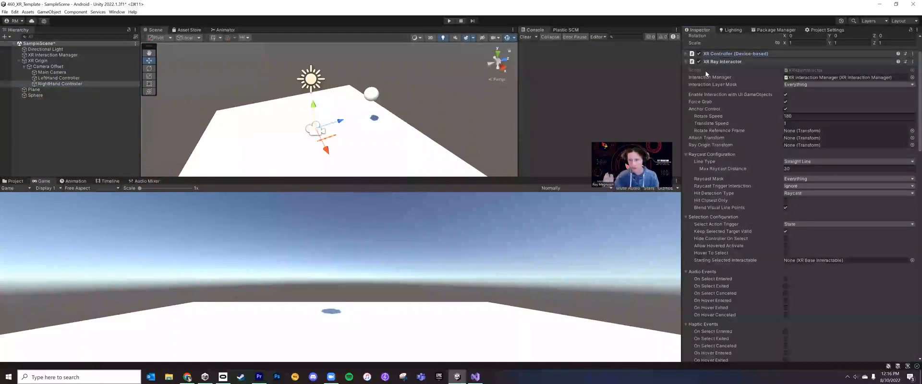
pyautogui.click(685, 155)
pyautogui.click(686, 162)
pyautogui.click(686, 174)
pyautogui.click(686, 182)
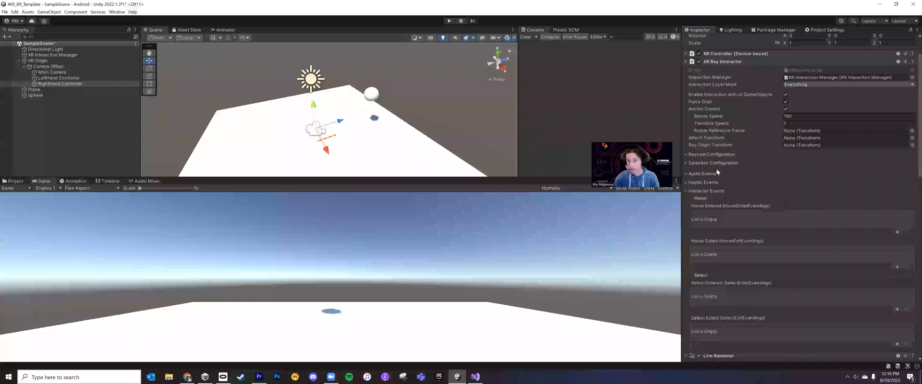
pyautogui.click(686, 191)
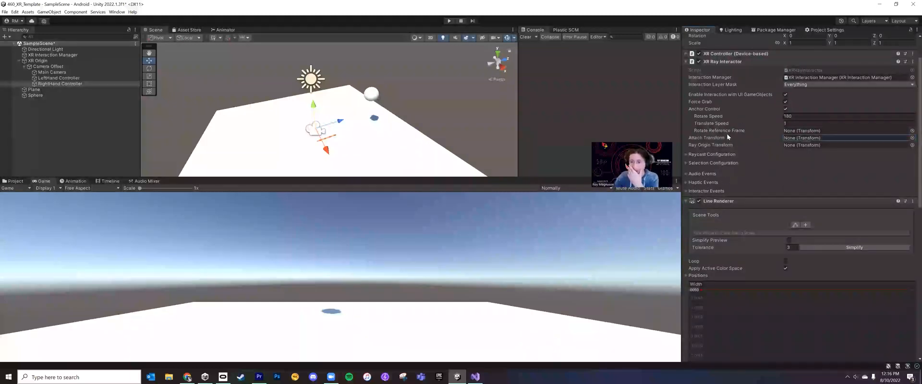
pyautogui.moveTo(727, 137)
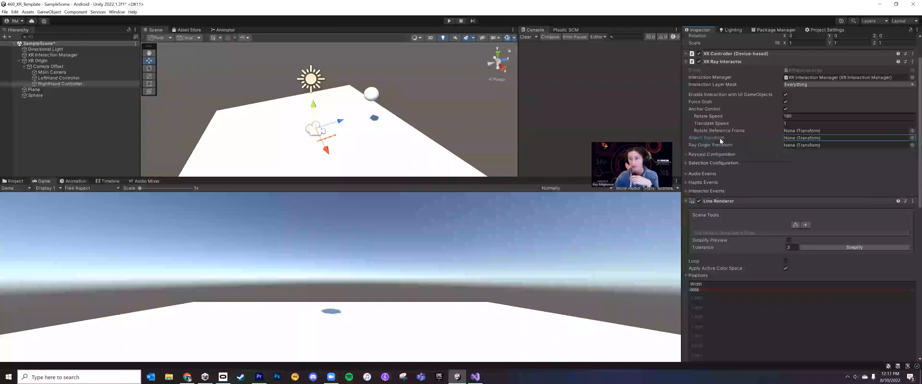
pyautogui.moveTo(720, 137)
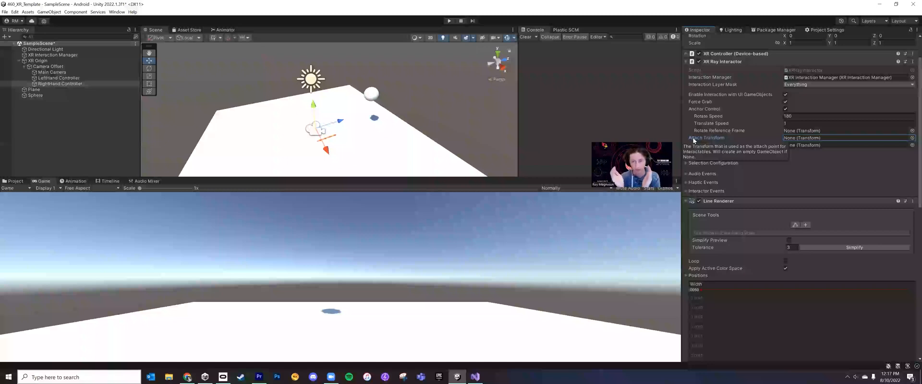
# Frame the RightHand Controller in the scene and create a 3D sphere as its child
pyautogui.doubleClick(77, 83)
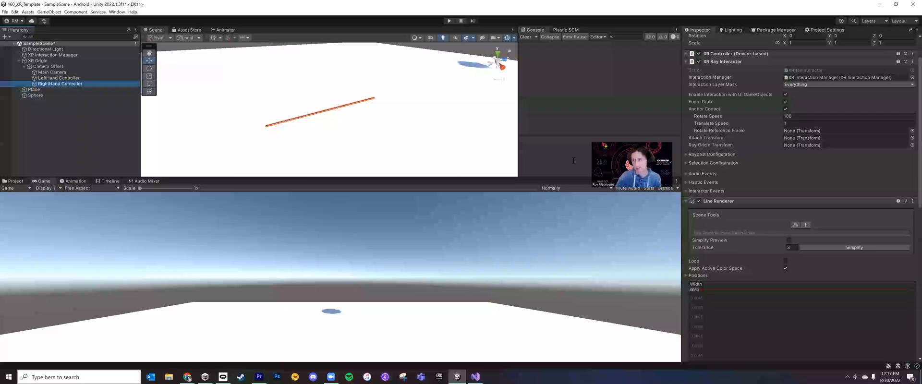
pyautogui.scroll(2, 760, 253)
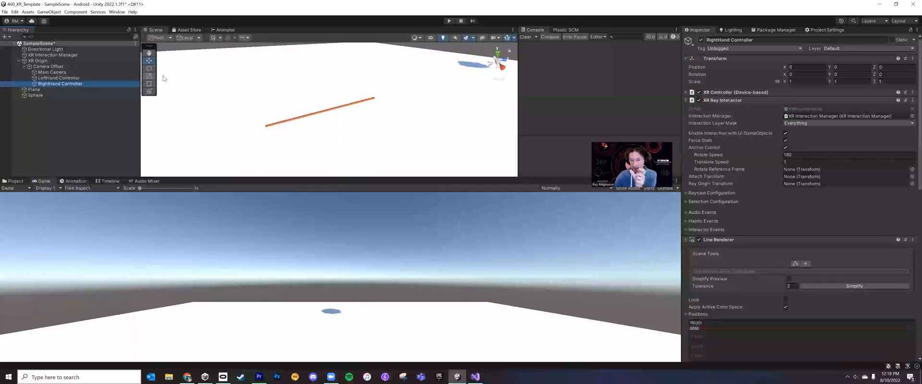
pyautogui.click(104, 79)
pyautogui.click(97, 85)
pyautogui.moveTo(232, 109); pyautogui.dragTo(226, 118, button='right')
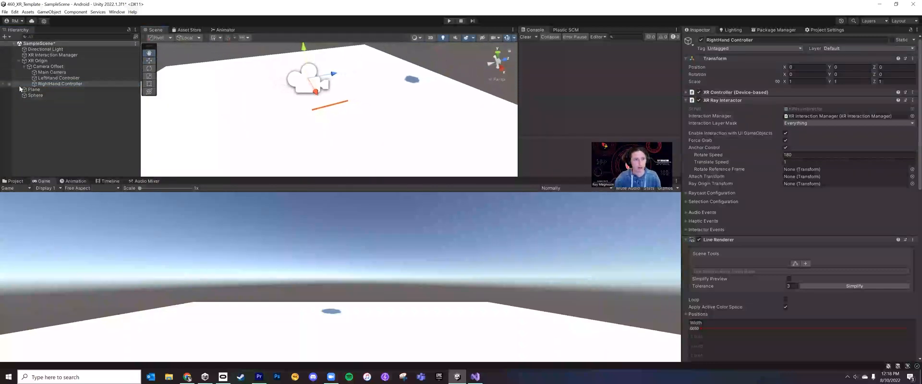
pyautogui.rightClick(93, 82)
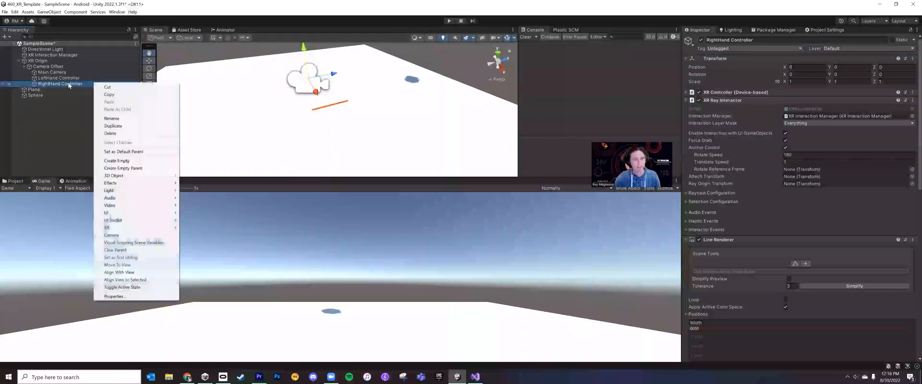
pyautogui.click(68, 84)
pyautogui.click(73, 78)
pyautogui.click(73, 85)
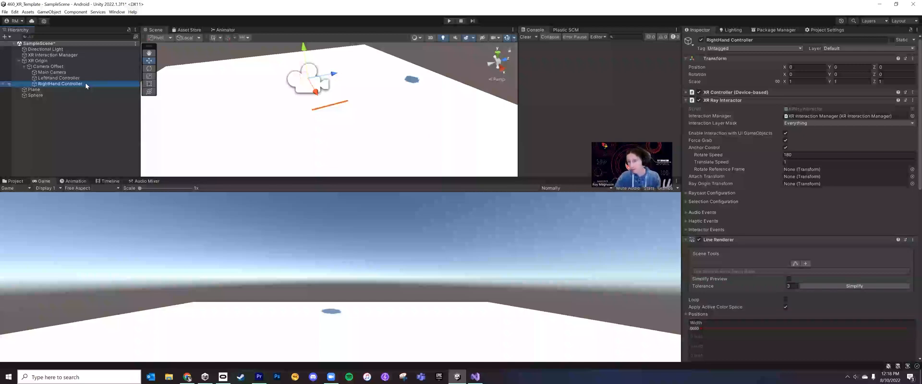
pyautogui.rightClick(65, 84)
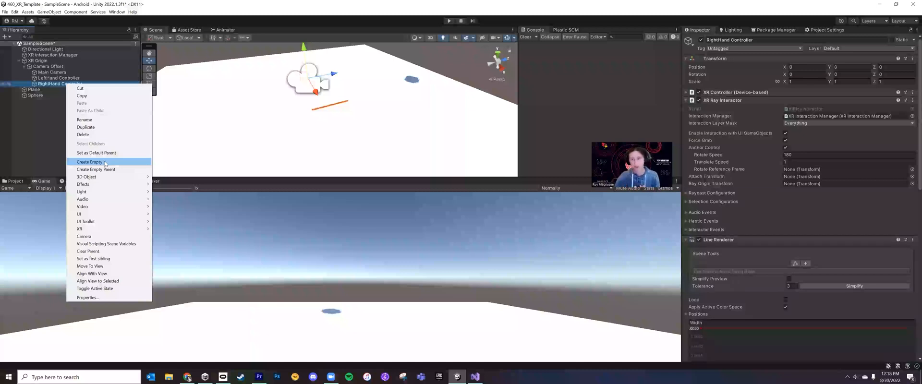
pyautogui.moveTo(111, 176)
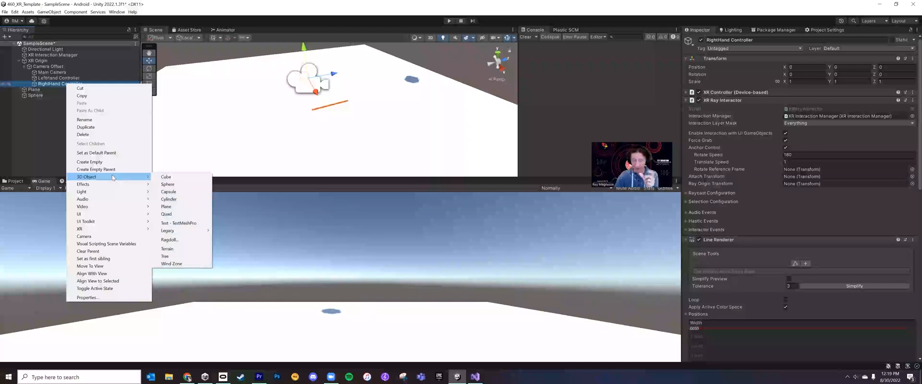
pyautogui.click(176, 185)
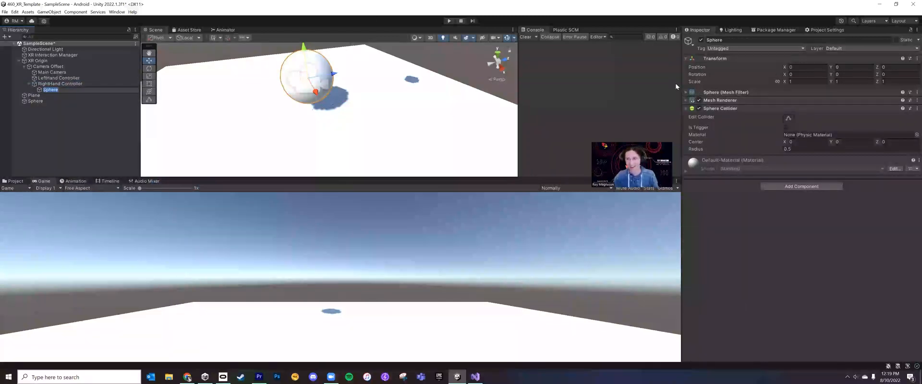
# Scale the sphere under the RightHand Controller down uniformly to about 0.16
pyautogui.click(64, 80)
pyautogui.click(68, 89)
pyautogui.press('r')
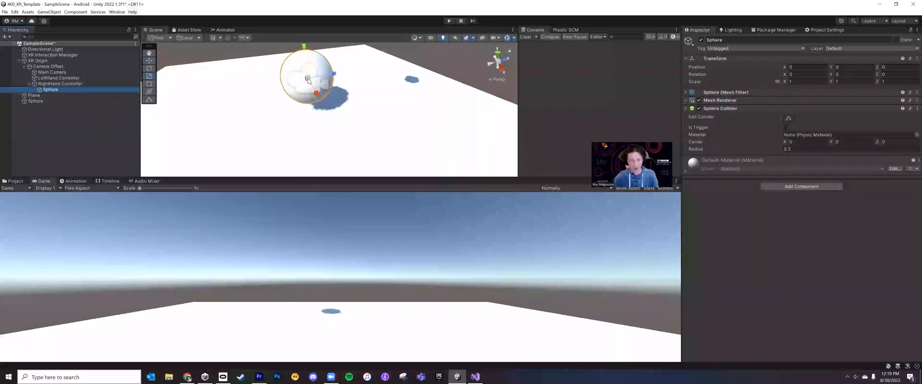
pyautogui.moveTo(308, 78); pyautogui.dragTo(287, 93)
pyautogui.moveTo(344, 92)
pyautogui.mouseDown(button='right')
pyautogui.moveTo(340, 72)
pyautogui.moveTo(333, 100)
pyautogui.mouseUp(button='right')
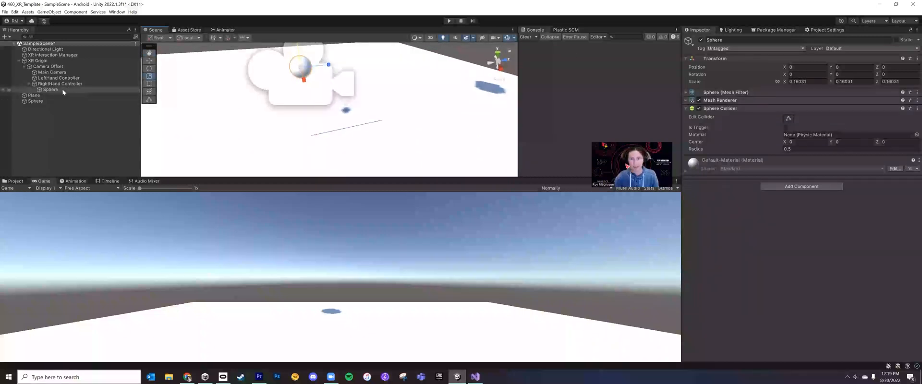
# Rename the RightHand Controller's child sphere to Attach Transform
pyautogui.click(728, 41)
pyautogui.write('Attach Transform')
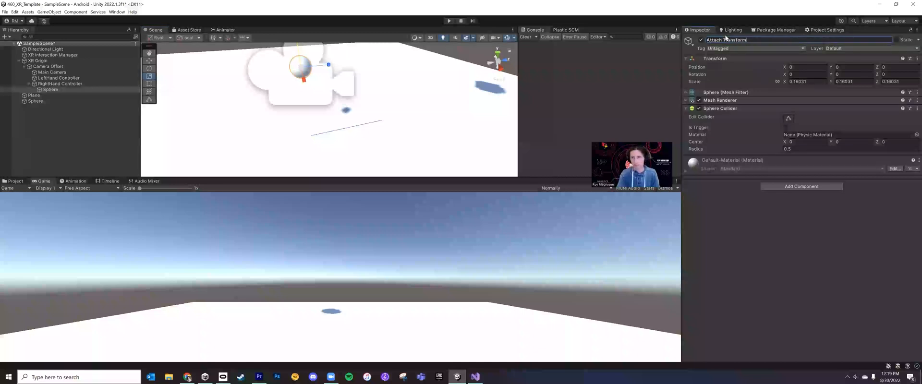
pyautogui.press('Return')
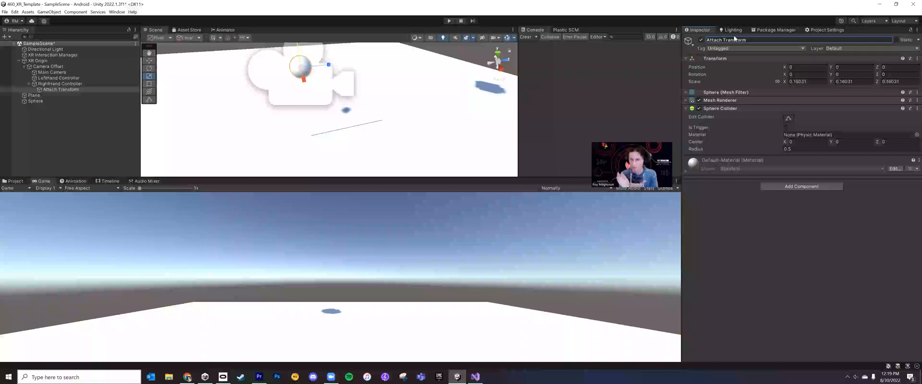
# Try moving the RightHand Controller in the scene and undo the move
pyautogui.moveTo(276, 80); pyautogui.dragTo(272, 69, button='right')
pyautogui.scroll(-3, 272, 68)
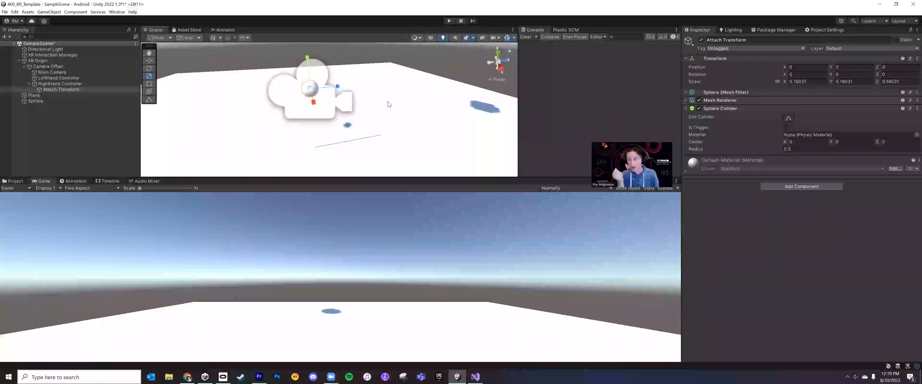
pyautogui.click(61, 84)
pyautogui.click(66, 90)
pyautogui.click(70, 84)
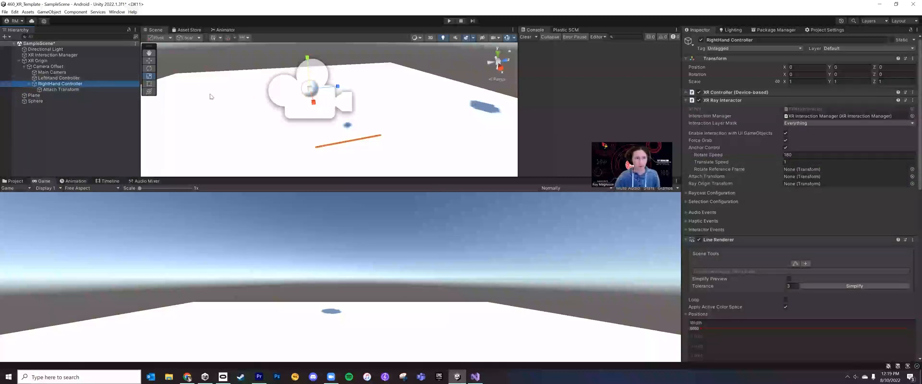
pyautogui.press('w')
pyautogui.moveTo(313, 102); pyautogui.dragTo(311, 97)
pyautogui.click(84, 89)
pyautogui.click(88, 83)
pyautogui.click(90, 84)
pyautogui.hotkey('ctrl', 's')
pyautogui.hotkey('ctrl', 'z')
pyautogui.hotkey('ctrl', 'z')
pyautogui.hotkey('ctrl', 'z')
pyautogui.hotkey('ctrl', 'z')
pyautogui.hotkey('ctrl', 'z')
pyautogui.hotkey('ctrl', 'z')
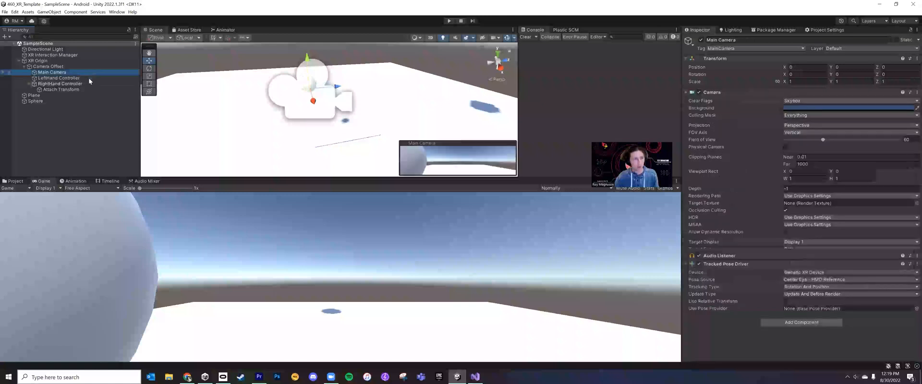
# Move the Attach Transform sphere forward along the Z axis to a position of about 0.117
pyautogui.click(95, 90)
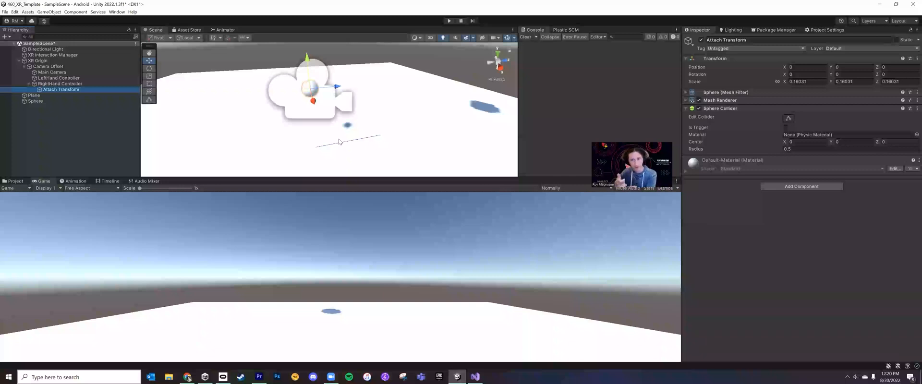
pyautogui.scroll(2, 315, 101)
pyautogui.moveTo(337, 82); pyautogui.dragTo(350, 83)
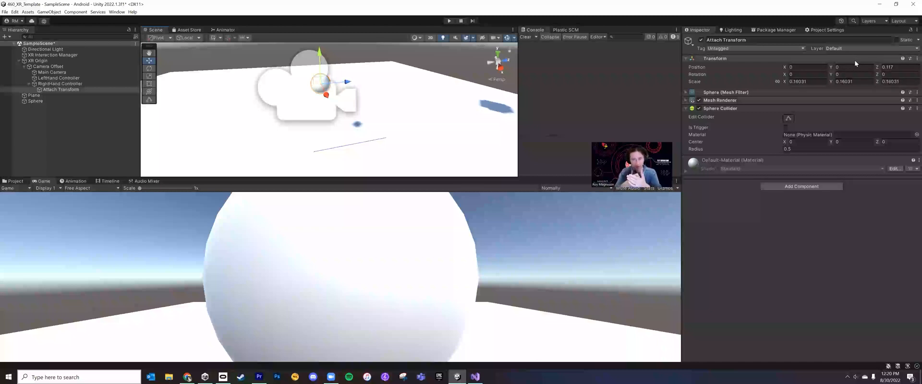
# Disable the Sphere Collider and Mesh Renderer on the Attach Transform object
pyautogui.click(686, 108)
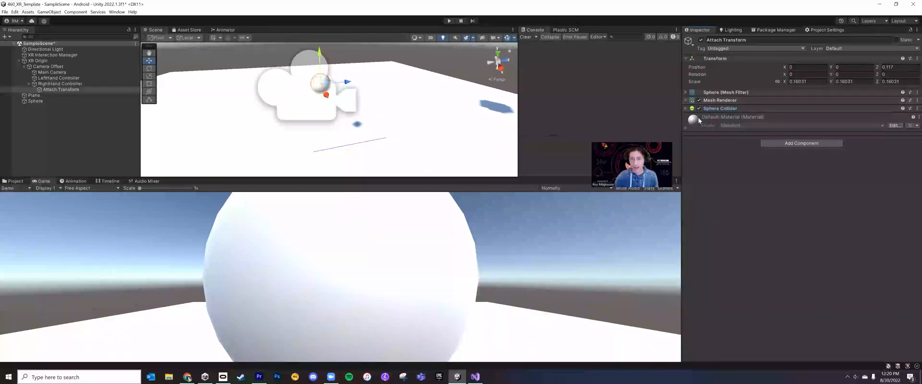
pyautogui.click(698, 100)
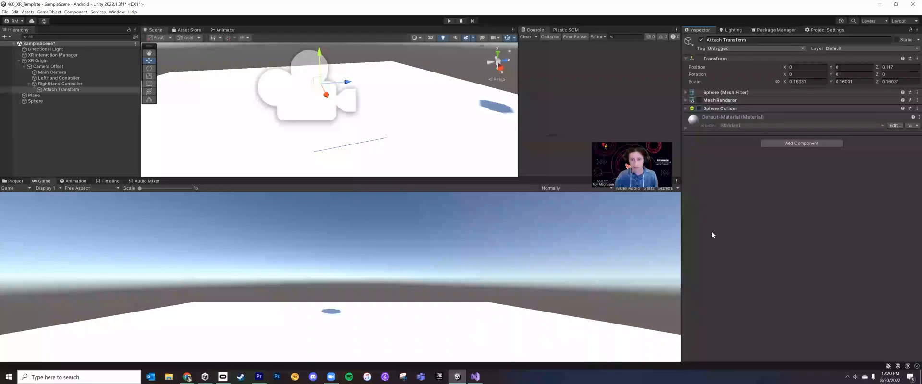
pyautogui.click(699, 100)
pyautogui.click(698, 100)
pyautogui.click(698, 100)
pyautogui.click(699, 100)
pyautogui.click(698, 100)
pyautogui.click(699, 99)
pyautogui.click(699, 100)
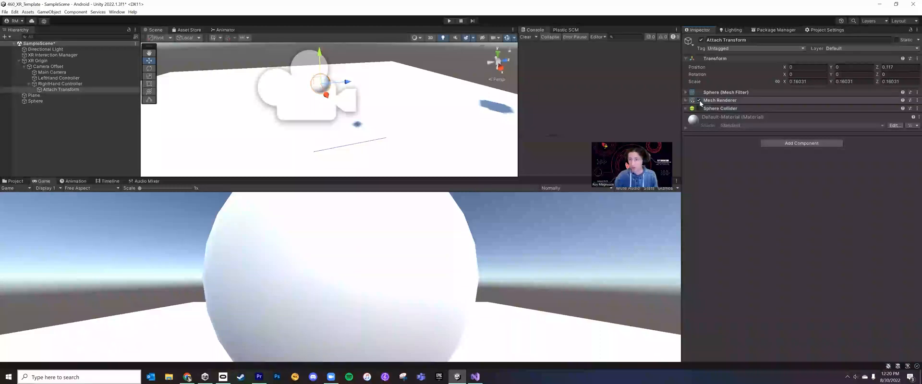
pyautogui.click(698, 100)
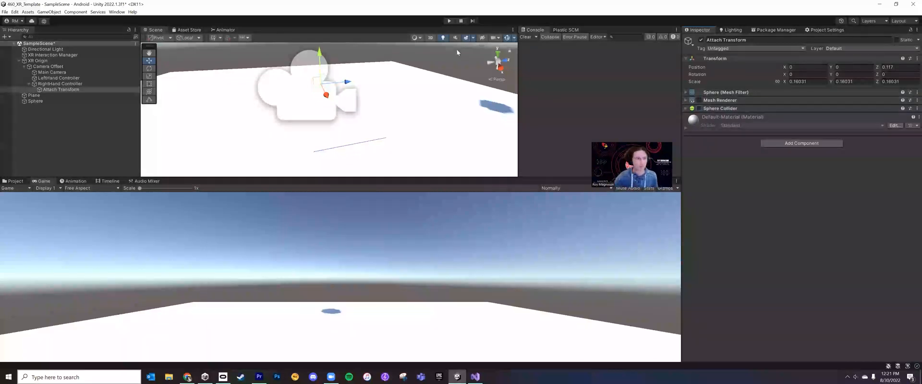
# Assign the Attach Transform object as the Attach Transform of the RightHand Controller's XR Ray Interactor
pyautogui.click(94, 84)
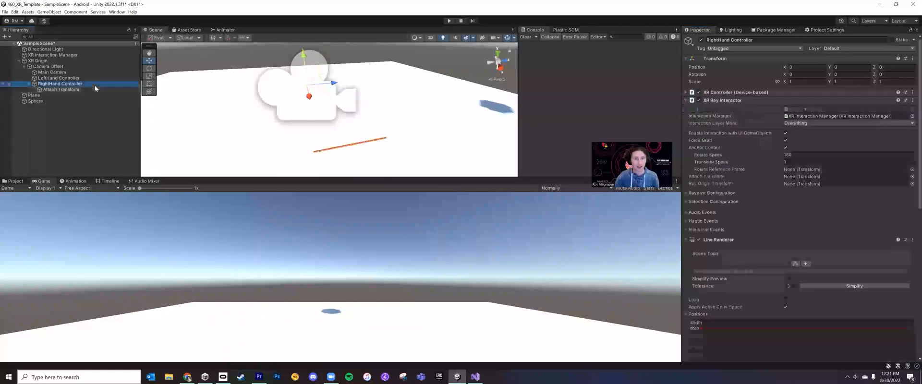
pyautogui.scroll(-5, 850, 216)
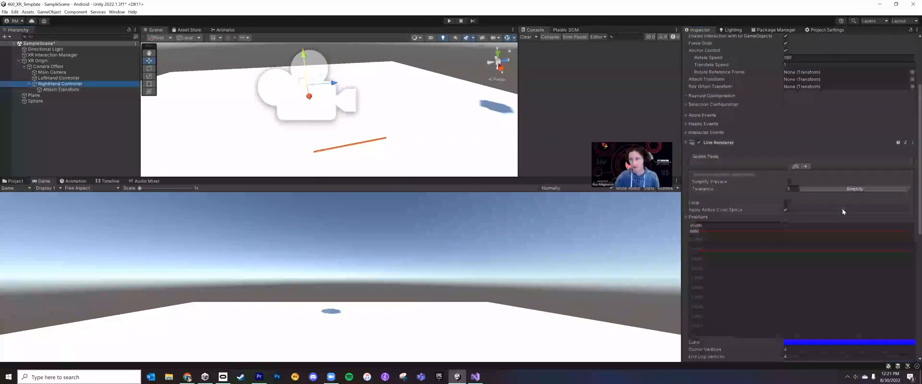
pyautogui.click(686, 142)
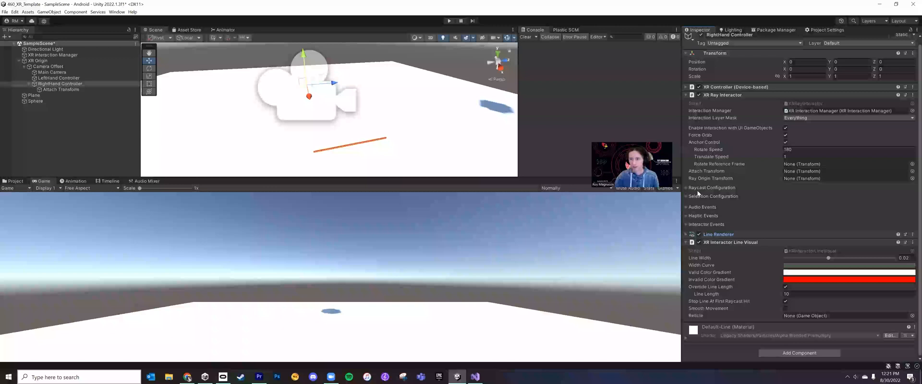
pyautogui.click(707, 172)
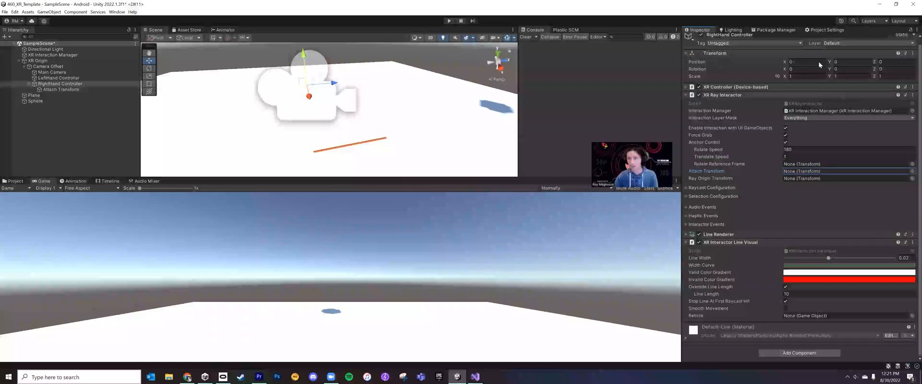
pyautogui.click(65, 90)
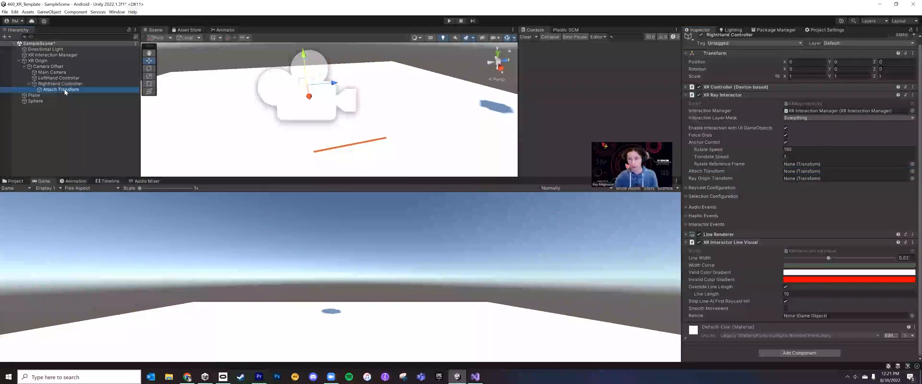
pyautogui.moveTo(66, 91); pyautogui.dragTo(804, 172)
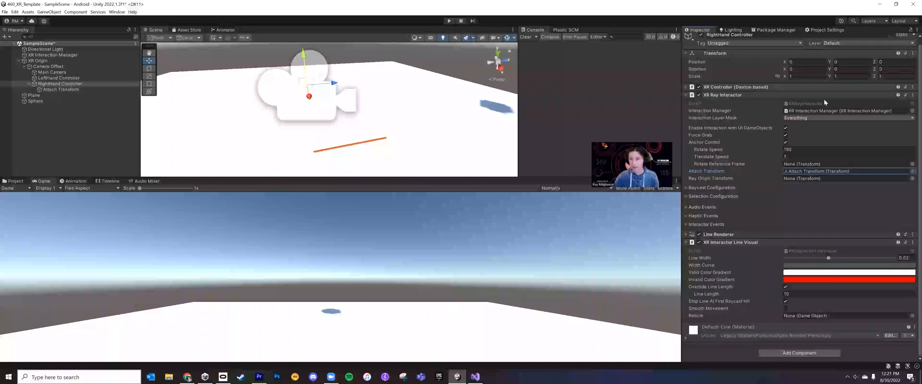
# Check the Attach Transform's Z position, run the scene to test grabbing with the attach point, and stop it
pyautogui.click(70, 90)
pyautogui.click(905, 68)
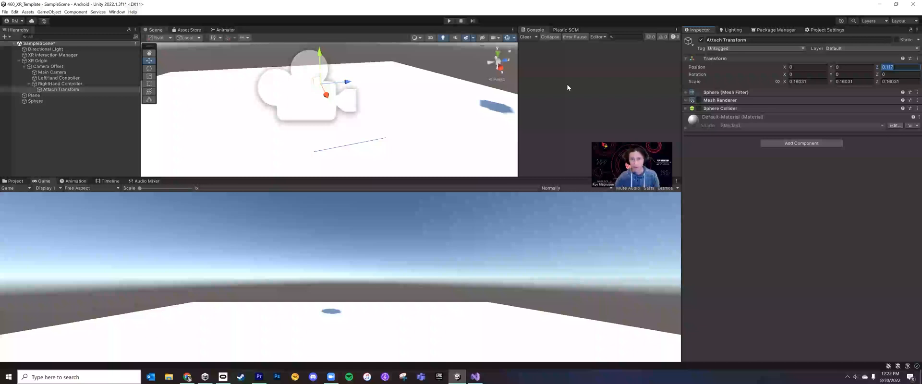
pyautogui.click(448, 21)
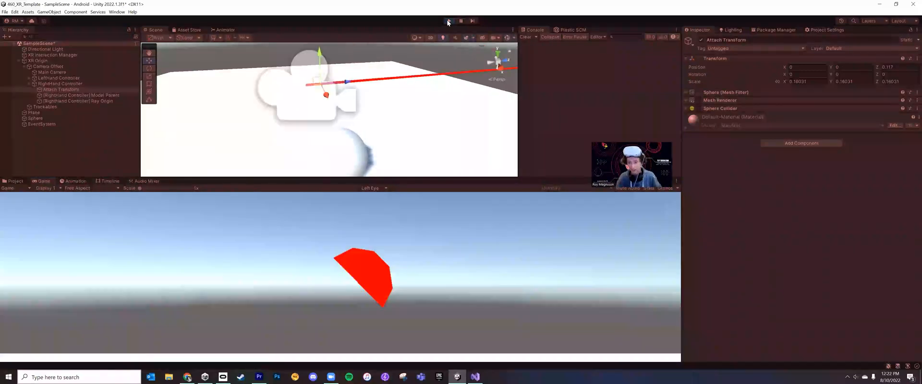
pyautogui.click(449, 22)
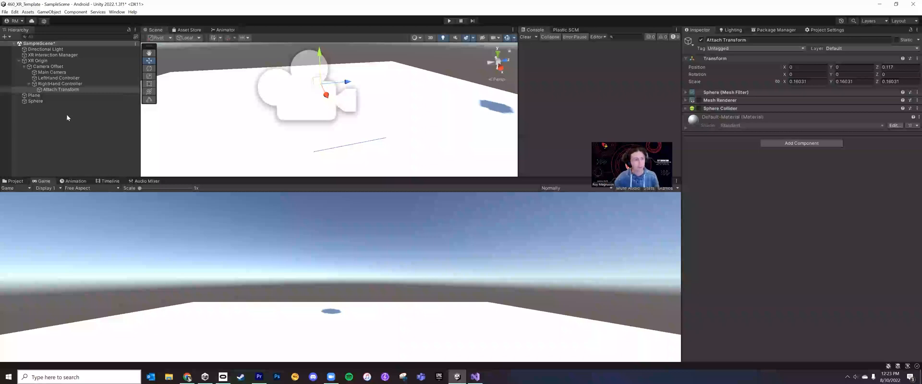
# Examine the audio, haptic and interactor events of the RightHand Controller's XR Ray Interactor
pyautogui.click(54, 84)
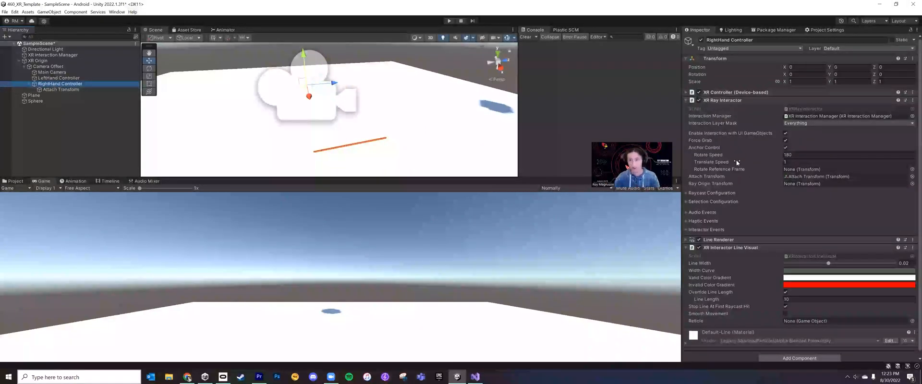
pyautogui.click(685, 246)
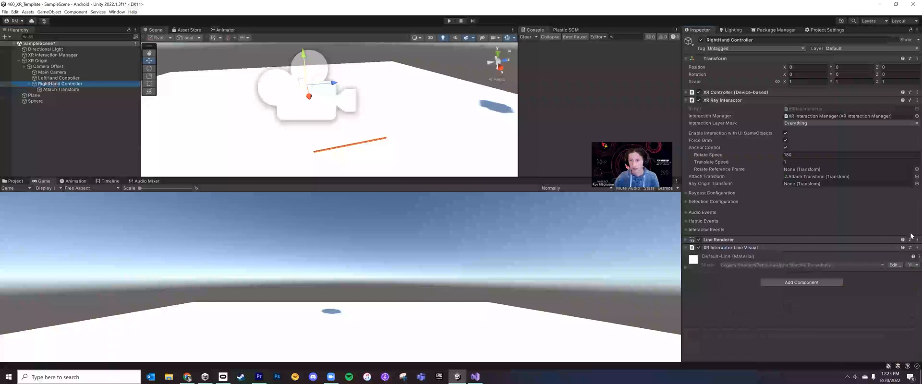
pyautogui.click(692, 213)
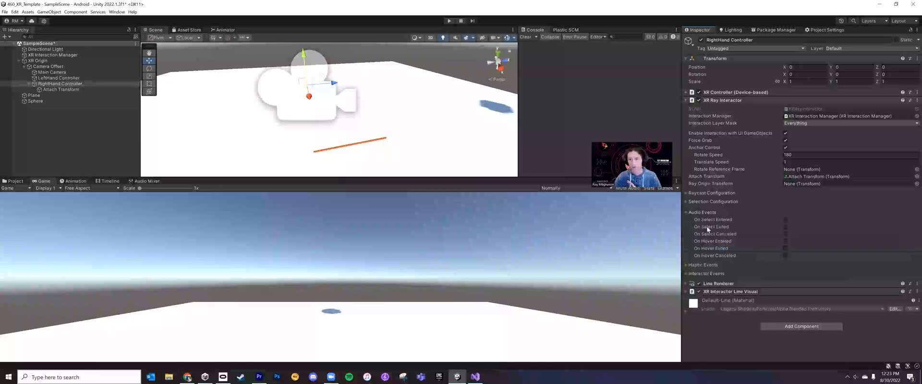
pyautogui.click(718, 266)
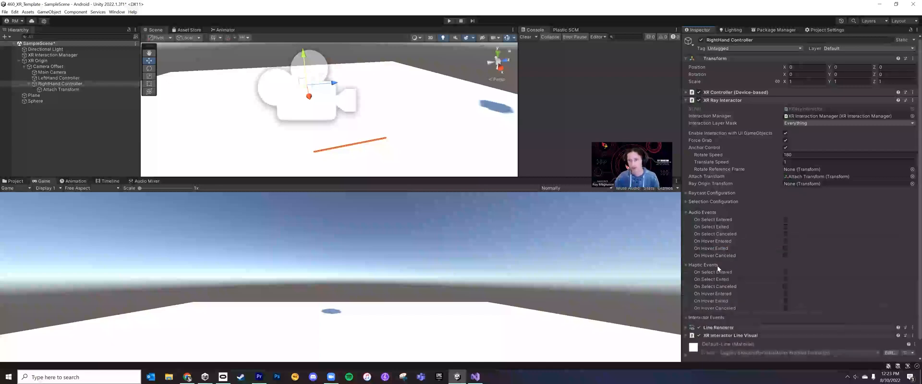
pyautogui.scroll(-1, 716, 266)
pyautogui.click(711, 299)
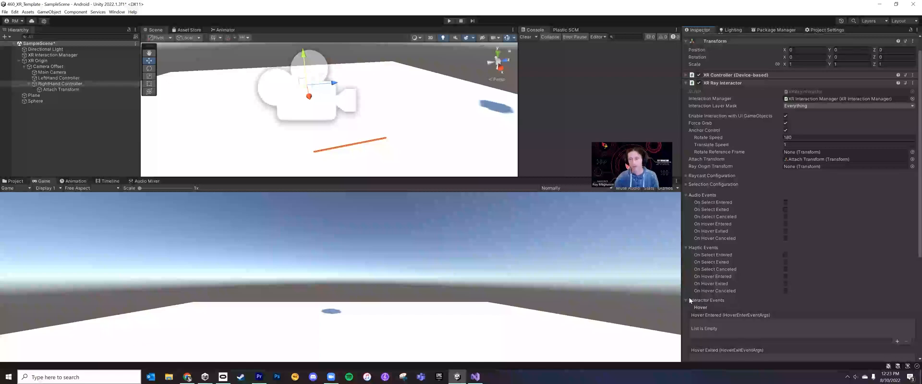
pyautogui.scroll(-2, 789, 304)
pyautogui.scroll(-6, 785, 305)
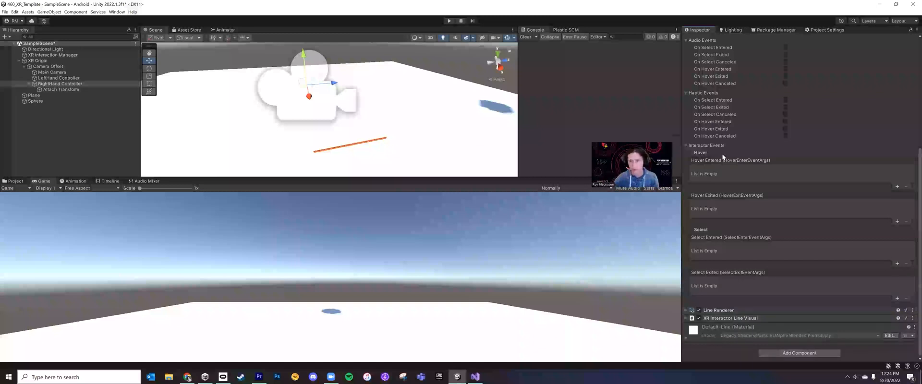
pyautogui.scroll(3, 720, 144)
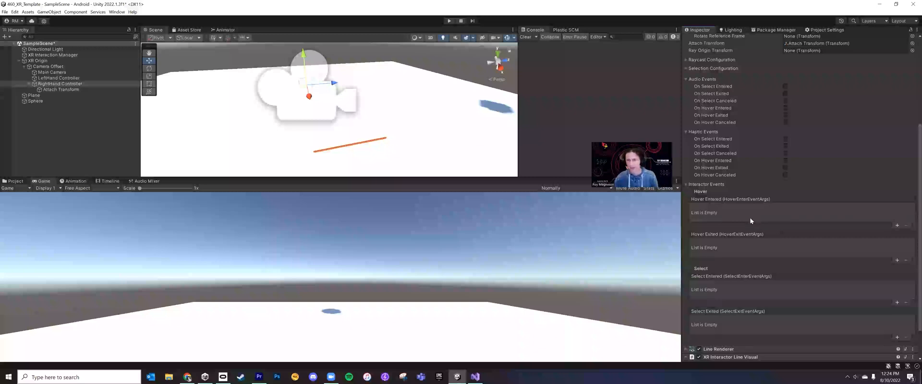
pyautogui.scroll(-1, 739, 212)
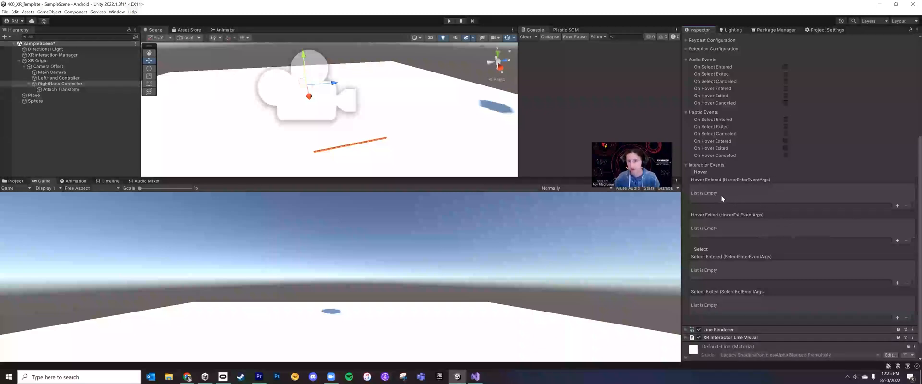
# Create a new material named Hover in the project's Assets folder
pyautogui.click(16, 181)
pyautogui.click(255, 286)
pyautogui.scroll(4, 37, 233)
pyautogui.click(25, 207)
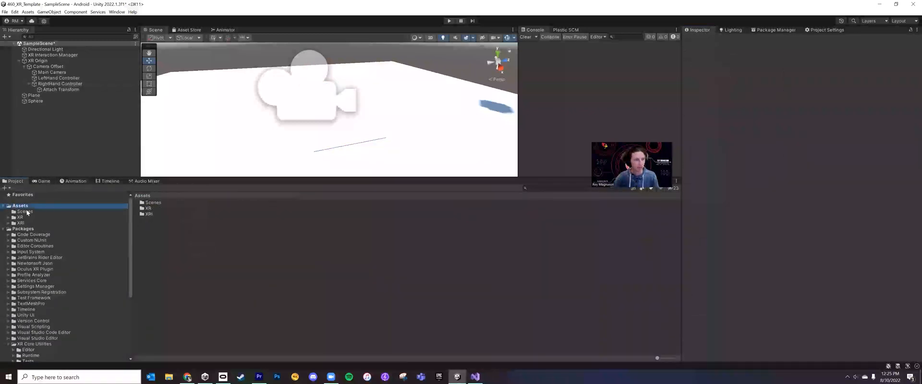
pyautogui.rightClick(218, 249)
pyautogui.moveTo(315, 72)
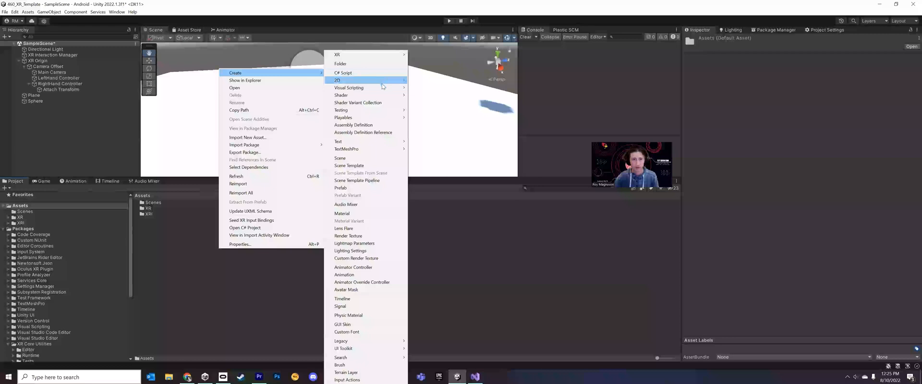
pyautogui.click(377, 212)
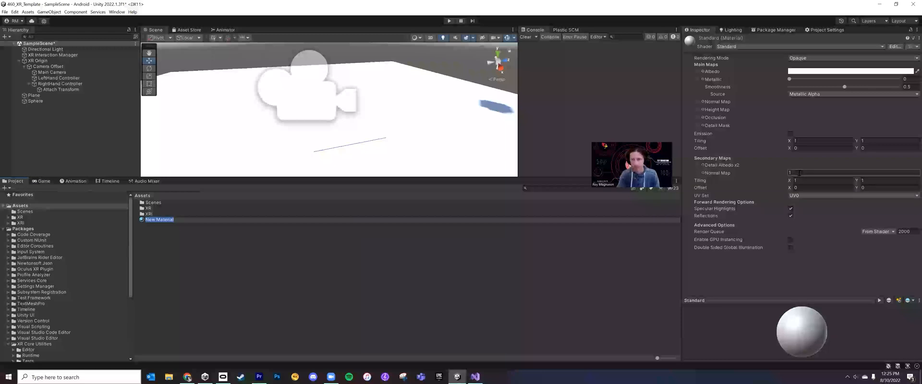
pyautogui.write('Hover')
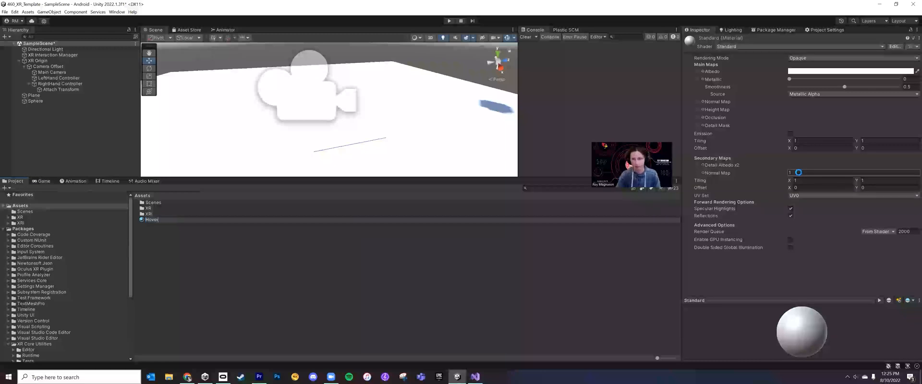
pyautogui.press('Return')
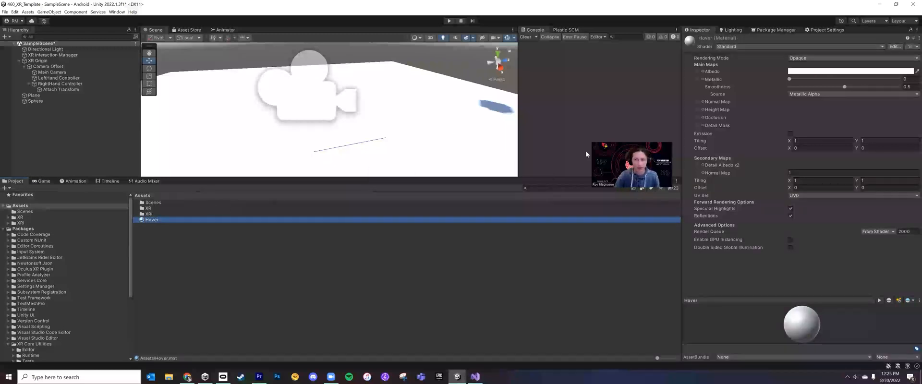
# Set the Hover material's albedo to a light yellow, about hex F9FD82
pyautogui.click(817, 71)
pyautogui.click(865, 100)
pyautogui.moveTo(857, 121); pyautogui.dragTo(849, 115)
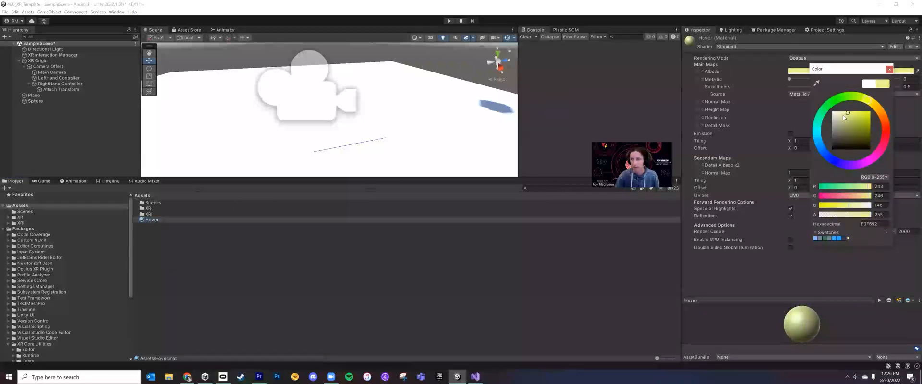
pyautogui.click(789, 270)
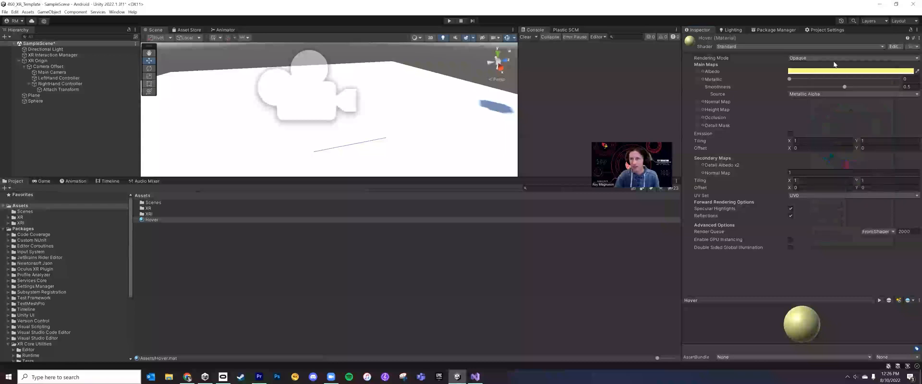
# Duplicate the Hover material and name the copy Exit
pyautogui.click(149, 220)
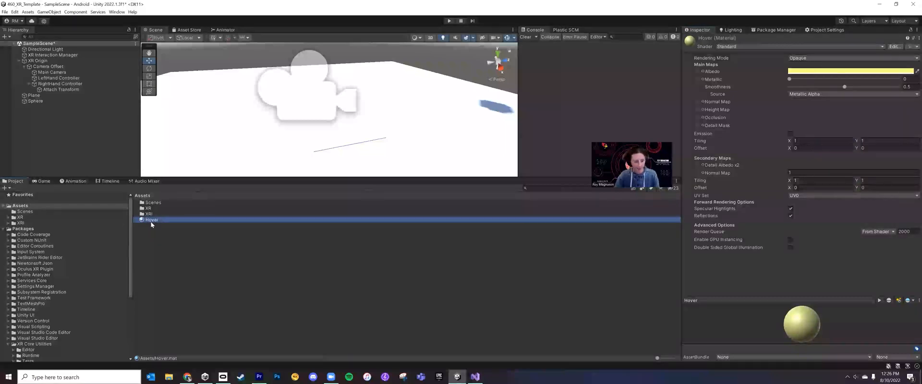
pyautogui.hotkey('ctrl', 'd')
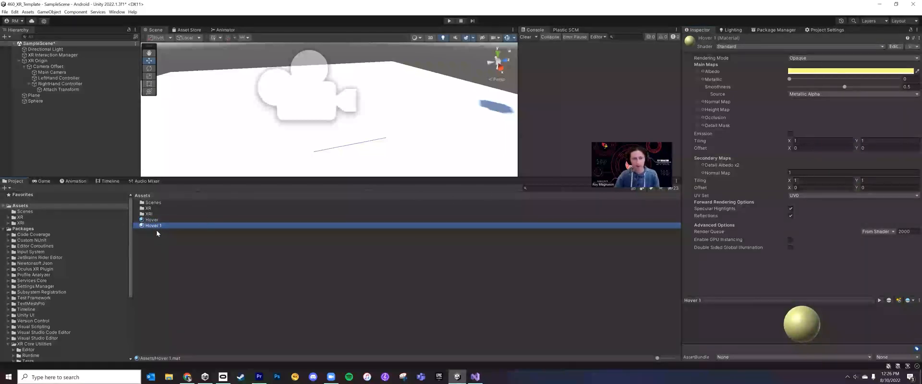
pyautogui.press('F2')
pyautogui.write('Exit')
pyautogui.press('Return')
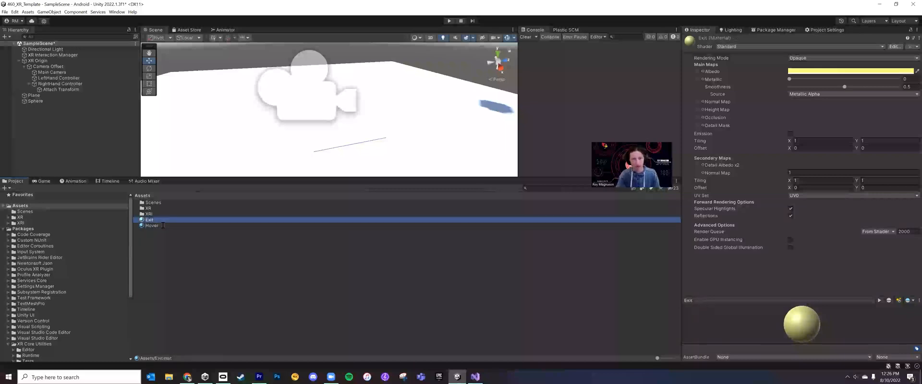
# Set the Exit material's albedo color to white
pyautogui.click(807, 72)
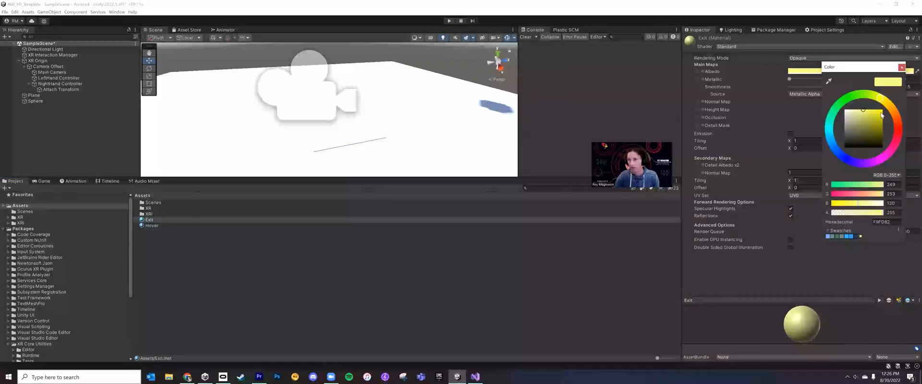
pyautogui.moveTo(848, 115); pyautogui.dragTo(841, 106)
pyautogui.click(755, 283)
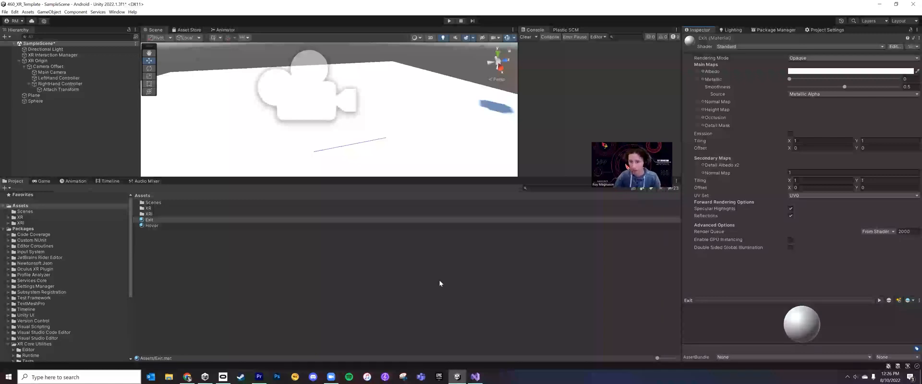
# Rename the Exit material to No Hover
pyautogui.click(77, 113)
pyautogui.click(41, 101)
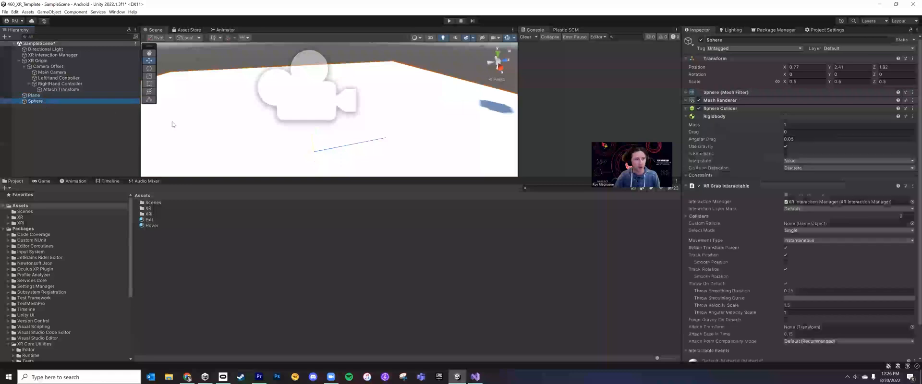
pyautogui.click(154, 220)
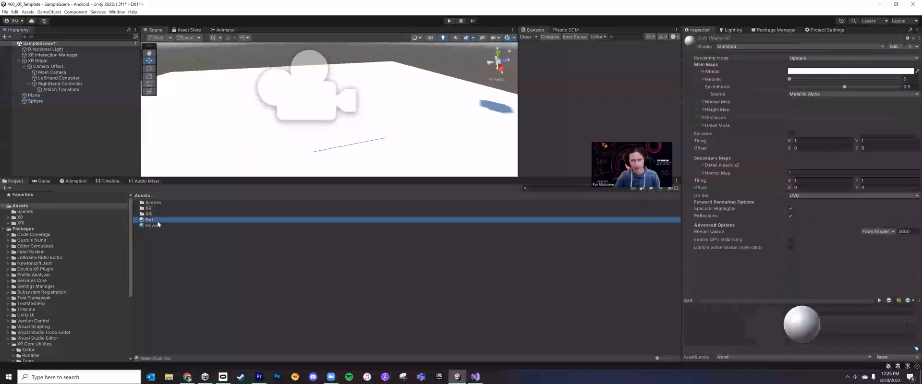
pyautogui.click(157, 221)
pyautogui.write('Not')
pyautogui.press('BackSpace')
pyautogui.press('Return')
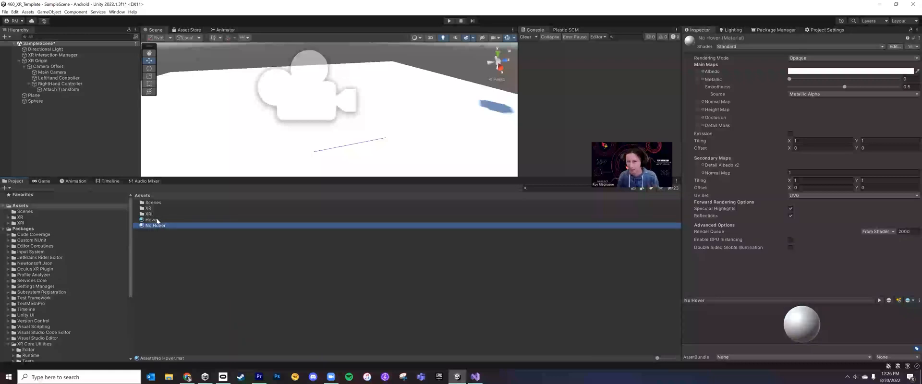
# Assign the No Hover material to the Sphere's Mesh Renderer as Element 0
pyautogui.click(91, 101)
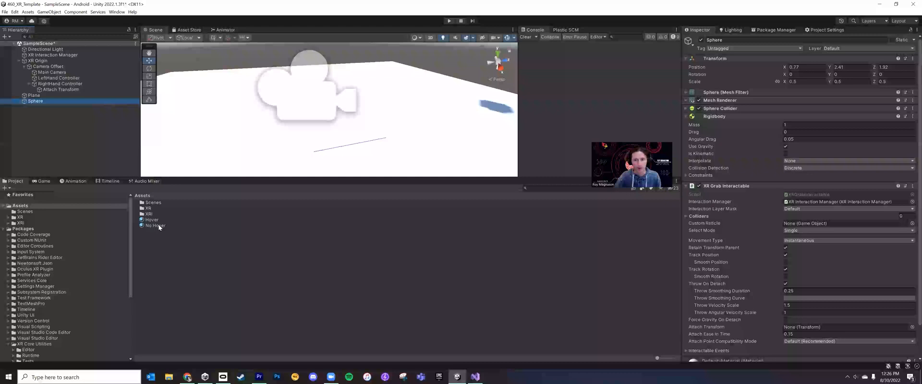
pyautogui.click(686, 100)
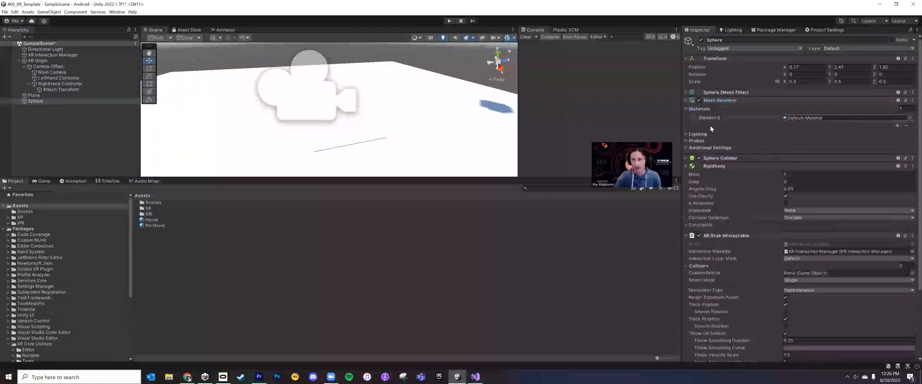
pyautogui.moveTo(163, 226); pyautogui.dragTo(840, 117)
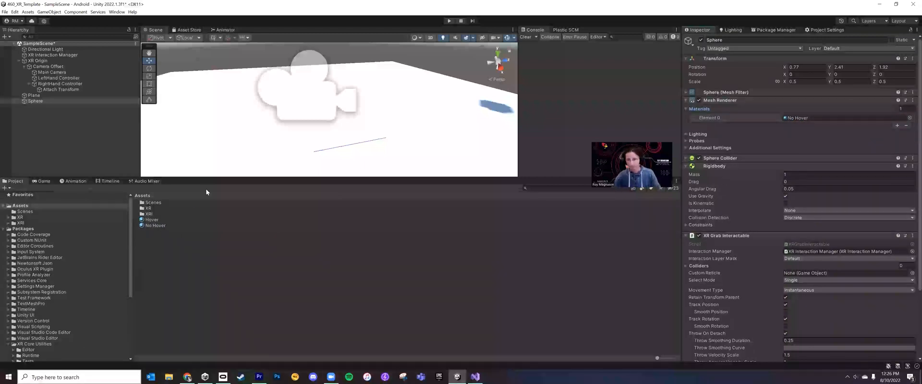
# Add a Hover Entered and a Hover Exited event to the RightHand Controller, both targeting the Sphere
pyautogui.click(60, 83)
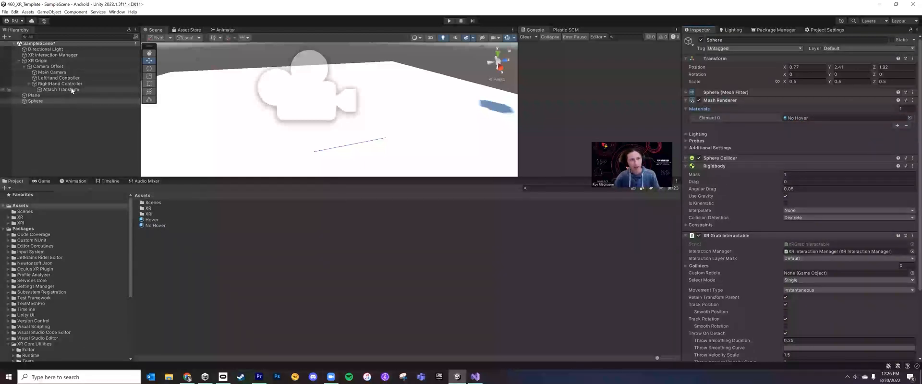
pyautogui.scroll(-10, 817, 203)
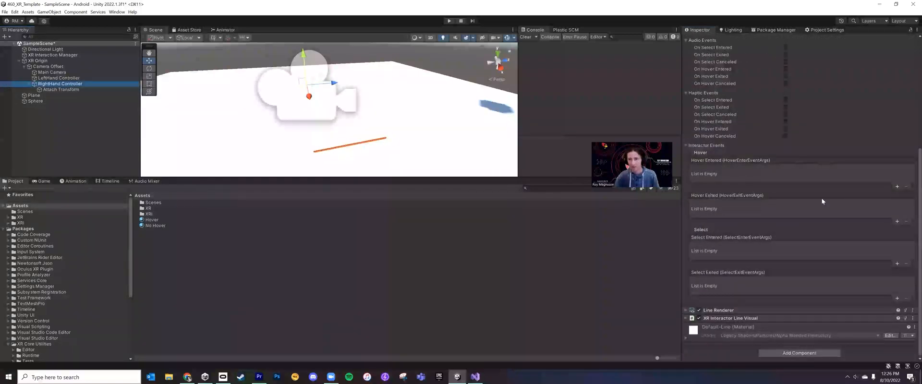
pyautogui.click(897, 187)
pyautogui.click(896, 223)
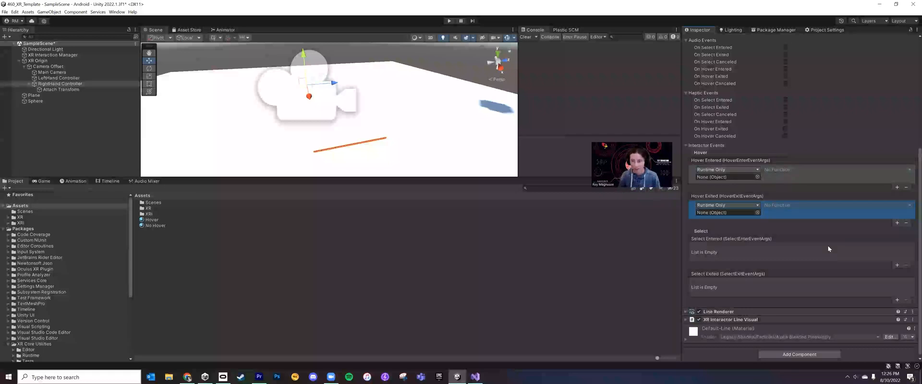
pyautogui.moveTo(31, 101); pyautogui.dragTo(742, 180)
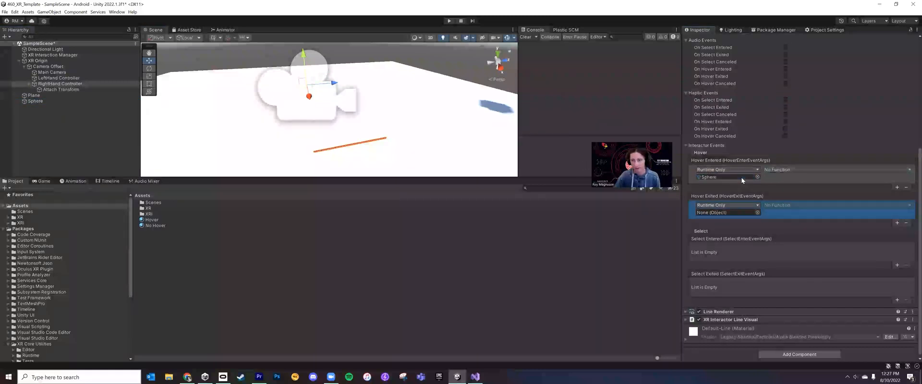
pyautogui.moveTo(30, 101); pyautogui.dragTo(740, 213)
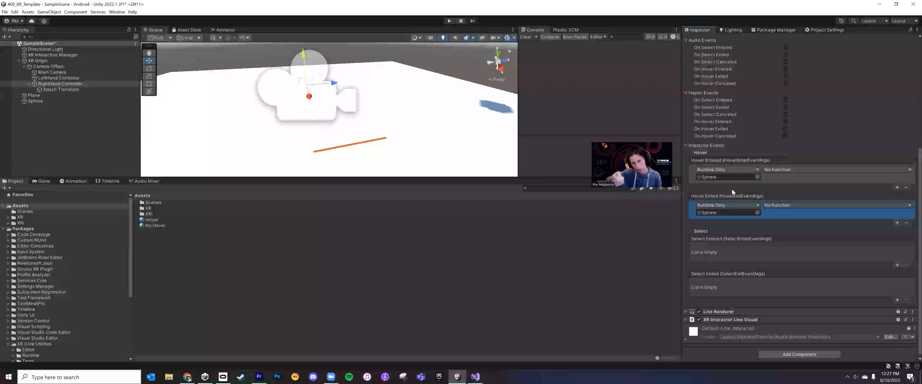
# Set both hover events to MeshRenderer.material, using the Hover material for Hover Entered and No Hover for Hover Exited
pyautogui.click(780, 171)
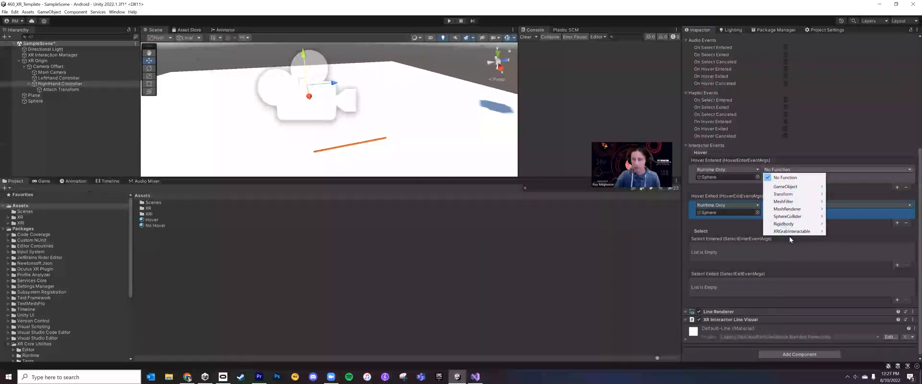
pyautogui.moveTo(807, 213)
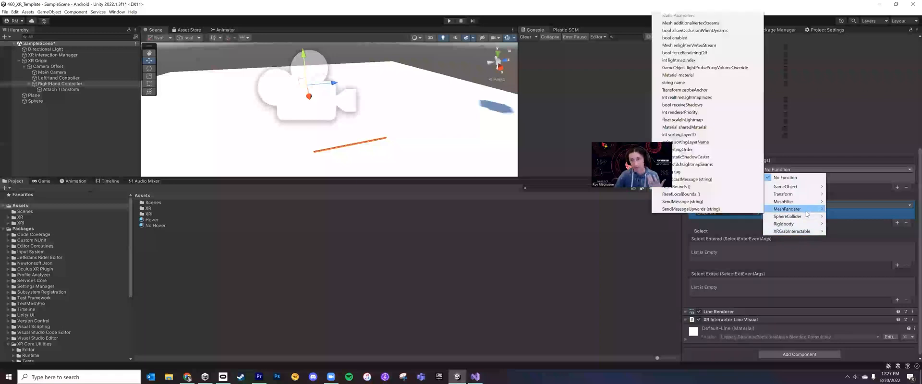
pyautogui.click(705, 76)
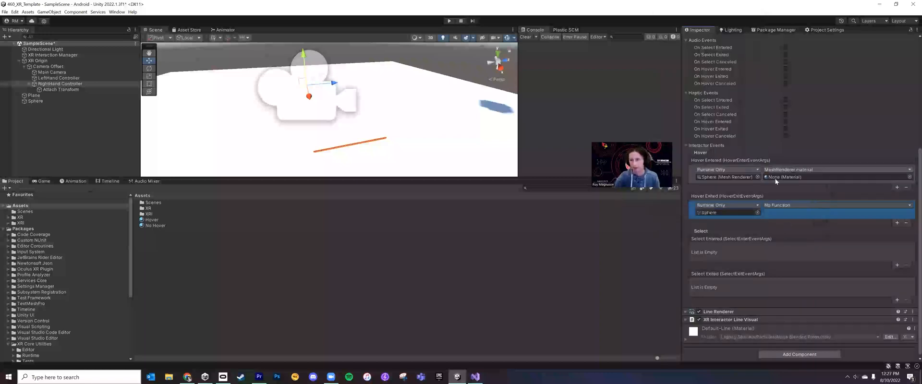
pyautogui.click(787, 206)
pyautogui.moveTo(790, 244)
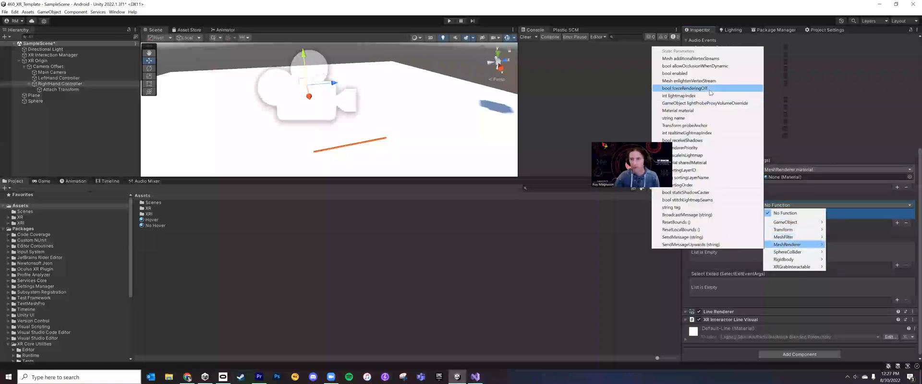
pyautogui.click(707, 111)
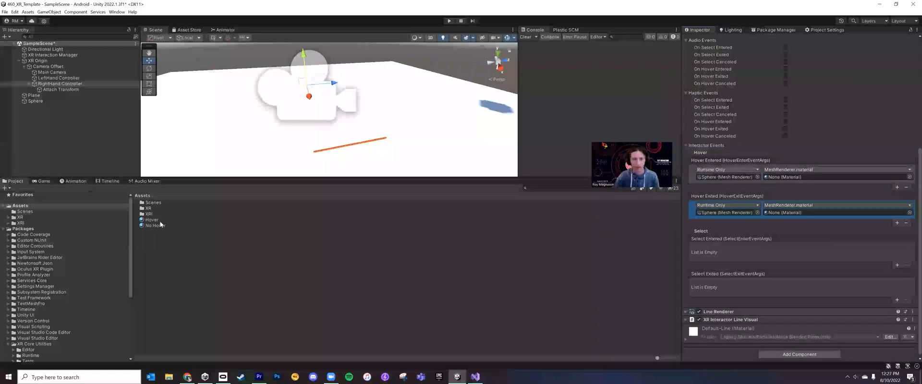
pyautogui.moveTo(799, 179); pyautogui.dragTo(796, 178)
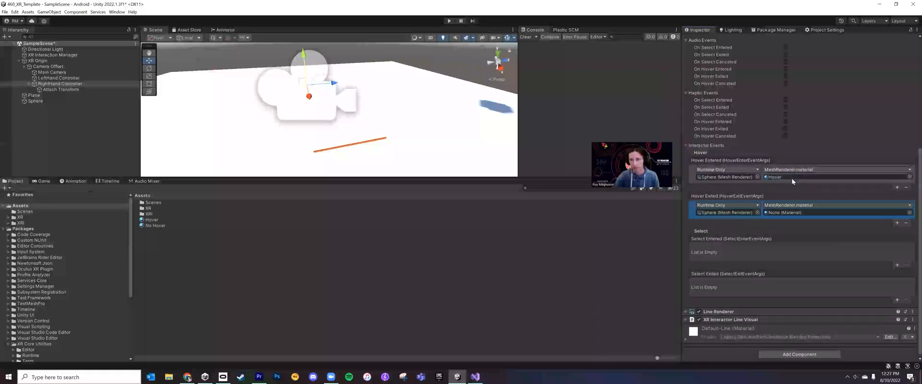
pyautogui.moveTo(161, 225); pyautogui.dragTo(818, 213)
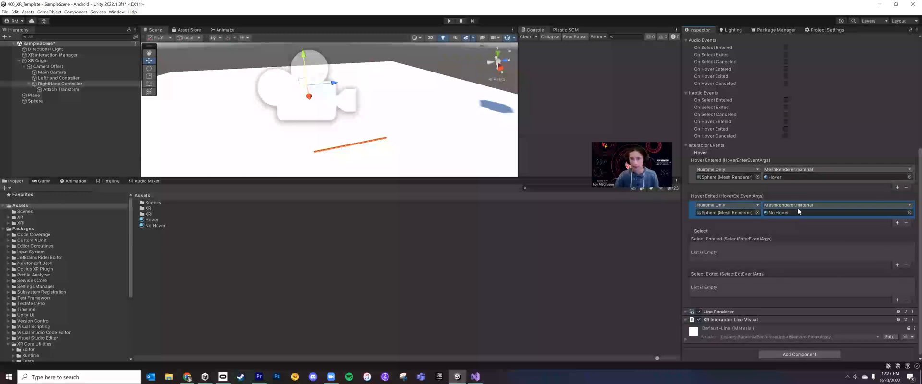
# Run the scene to test the Sphere's hover material change, and review the RightHand Controller's interactor events
pyautogui.click(450, 21)
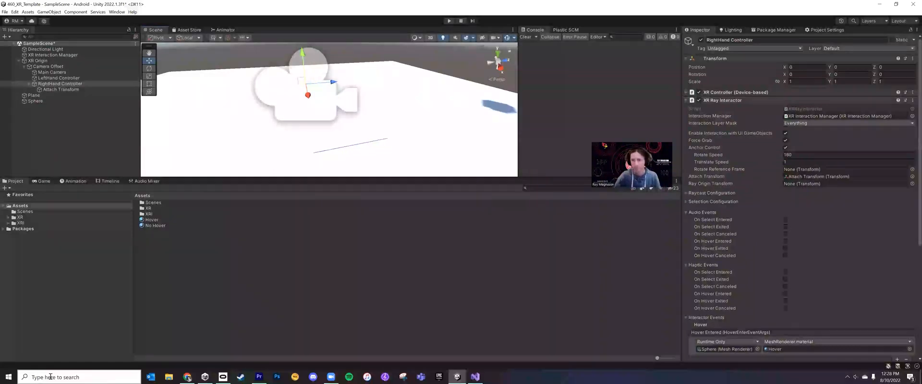
pyautogui.scroll(-6, 736, 287)
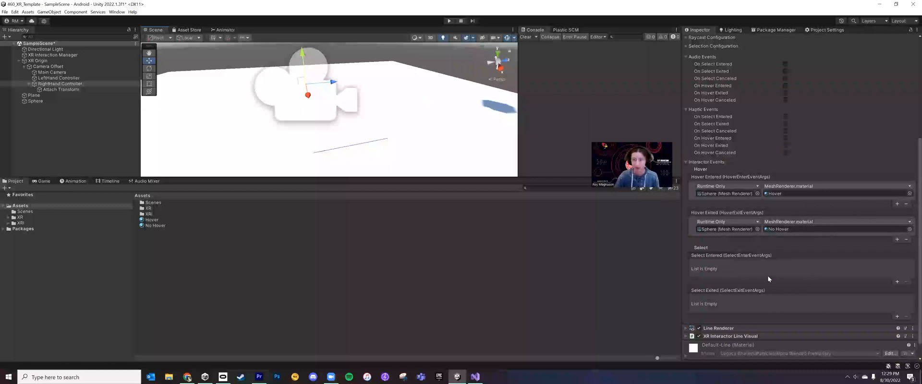
pyautogui.scroll(3, 766, 280)
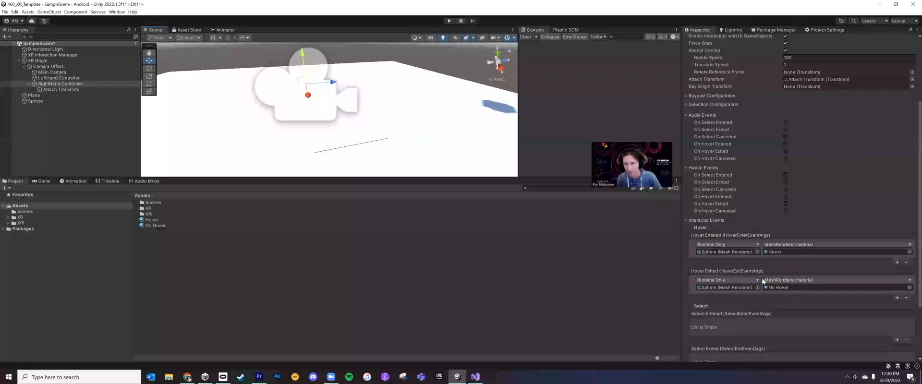
# Enable the On Hover Entered haptic event with a haptic intensity of 0.493 and a duration of 1
pyautogui.scroll(3, 793, 215)
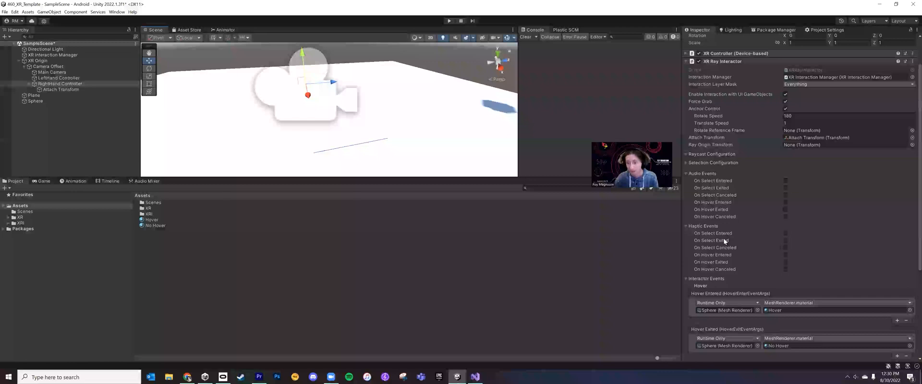
pyautogui.moveTo(730, 202)
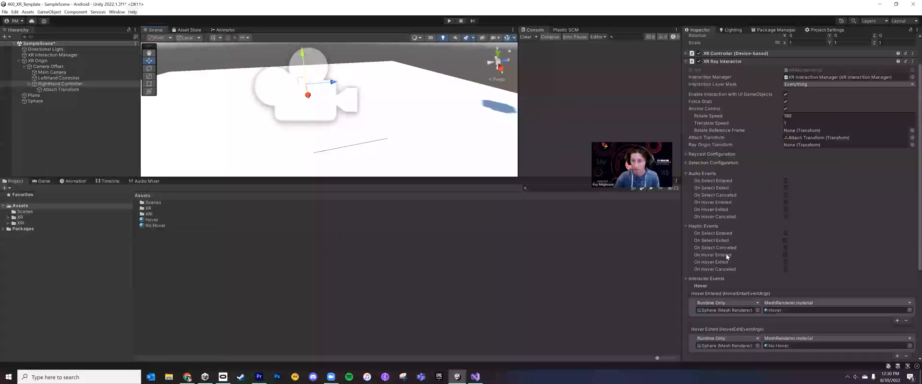
pyautogui.click(785, 255)
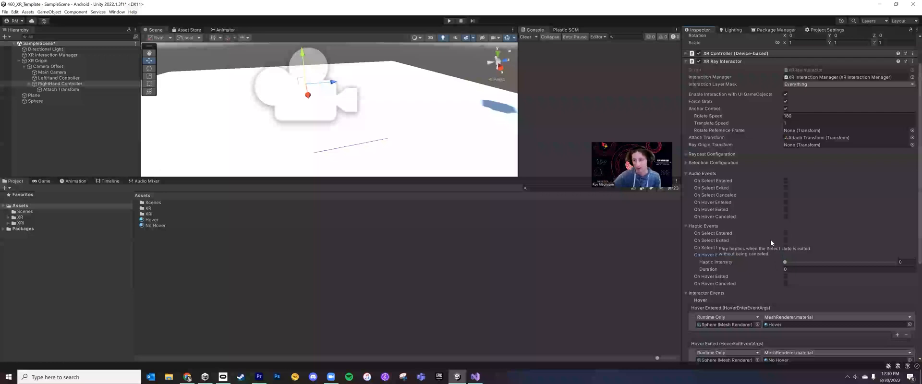
pyautogui.moveTo(805, 263); pyautogui.dragTo(845, 263)
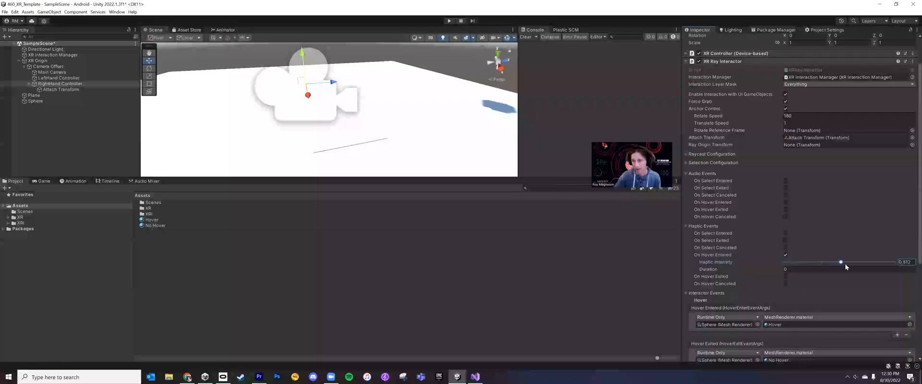
pyautogui.click(787, 270)
pyautogui.click(789, 270)
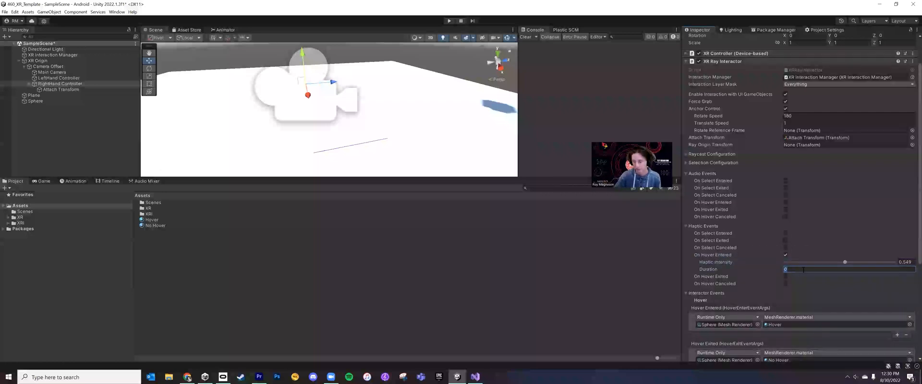
pyautogui.moveTo(845, 262); pyautogui.dragTo(840, 264)
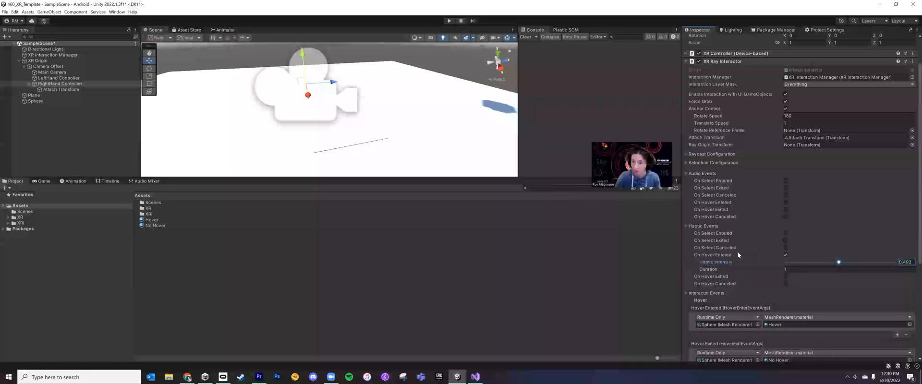
pyautogui.click(843, 270)
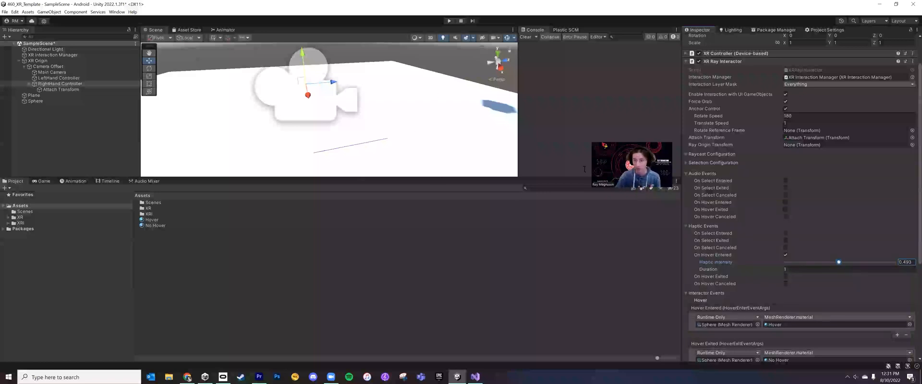
# Enable the On Hover Entered audio event to view its AudioClip option, and disable it again
pyautogui.scroll(-3, 824, 293)
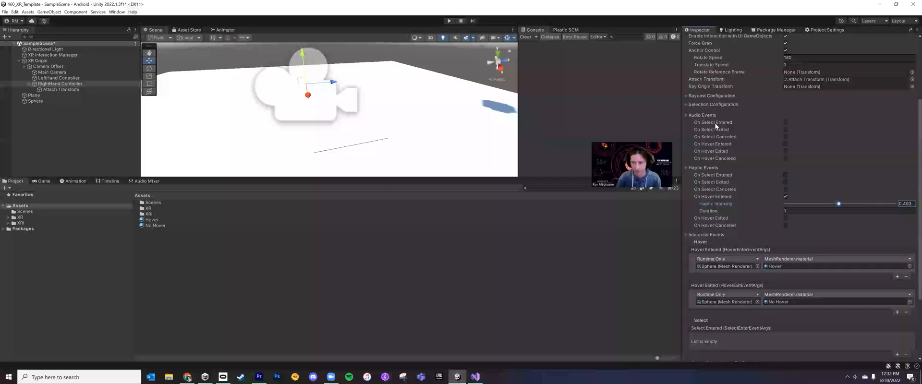
pyautogui.click(786, 145)
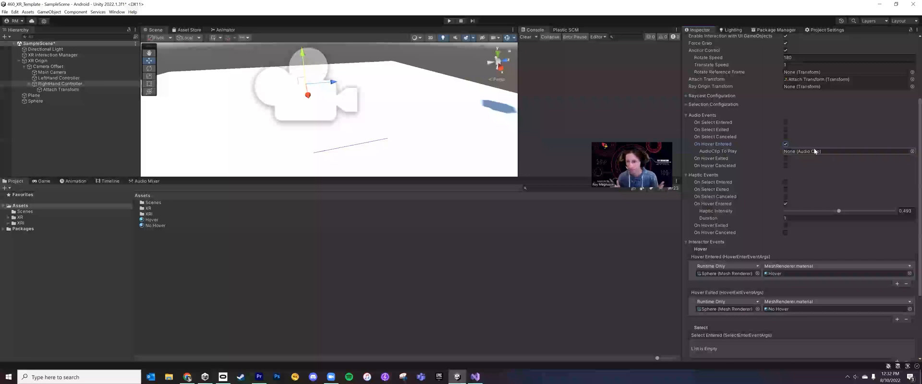
pyautogui.click(785, 144)
# Collapse the XR Ray Interactor component and examine the RightHand Controller's Line Renderer settings
pyautogui.scroll(3, 794, 136)
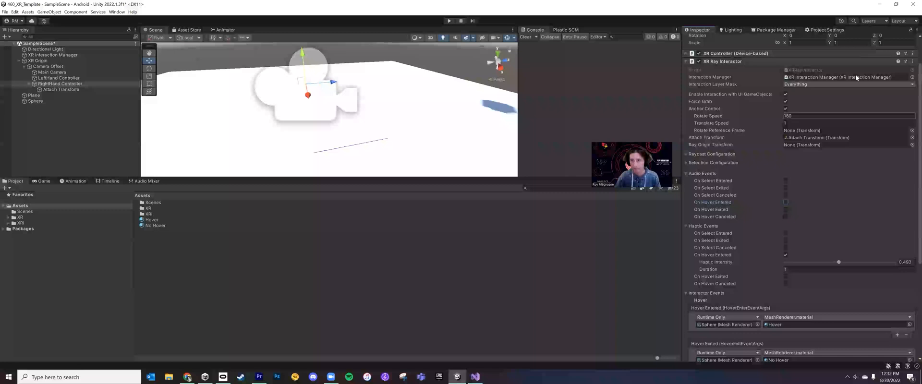
pyautogui.click(690, 62)
pyautogui.click(685, 108)
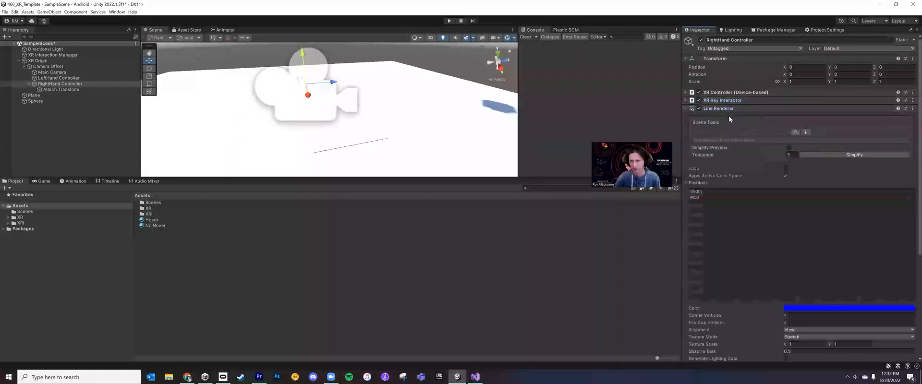
pyautogui.scroll(-5, 777, 189)
pyautogui.scroll(1, 806, 281)
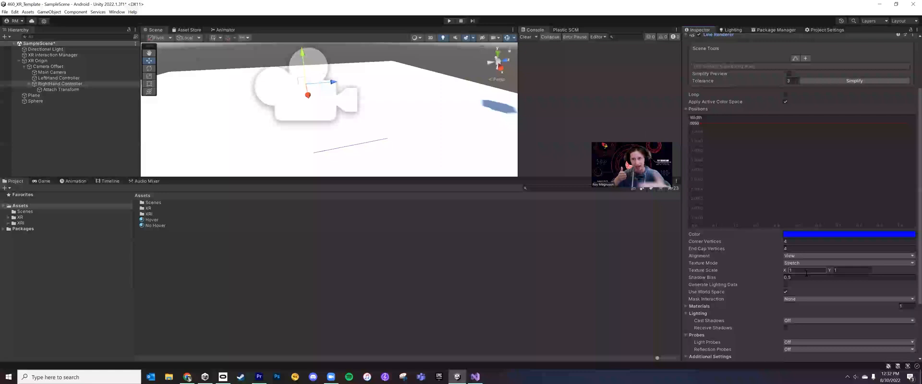
pyautogui.scroll(4, 810, 264)
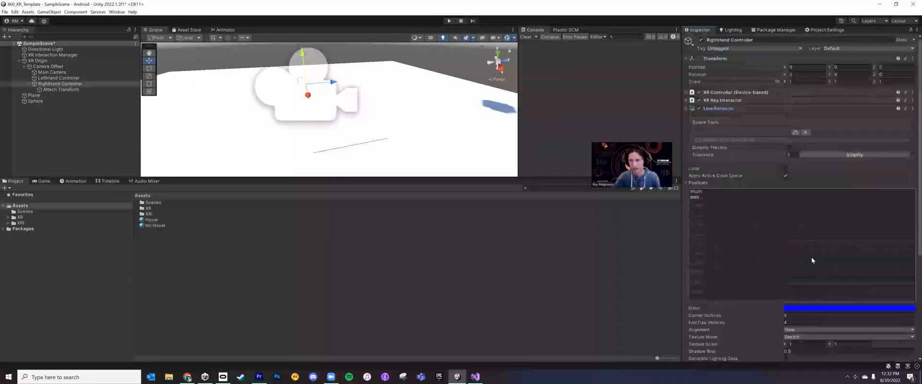
# Expand the XR Ray Interactor and XR Controller components and review their settings
pyautogui.click(686, 100)
pyautogui.scroll(-10, 780, 189)
pyautogui.scroll(8, 806, 201)
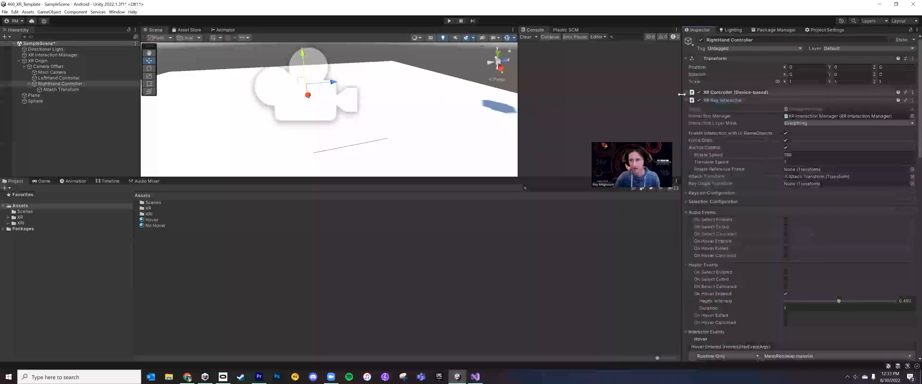
pyautogui.scroll(-10, 759, 173)
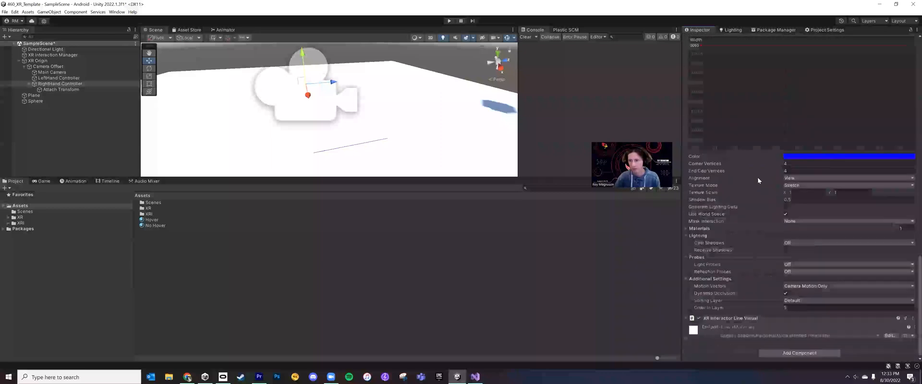
pyautogui.scroll(15, 757, 177)
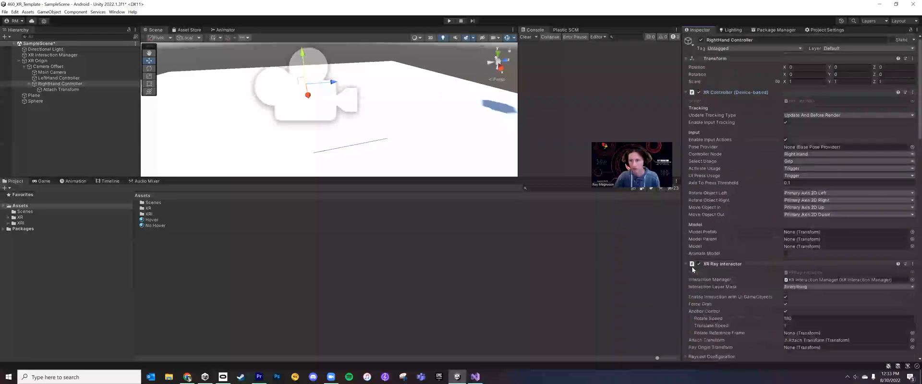
# Expand the XR Interactor Line Visual component and examine its line width and color gradient settings
pyautogui.scroll(-8, 699, 257)
pyautogui.scroll(-10, 700, 255)
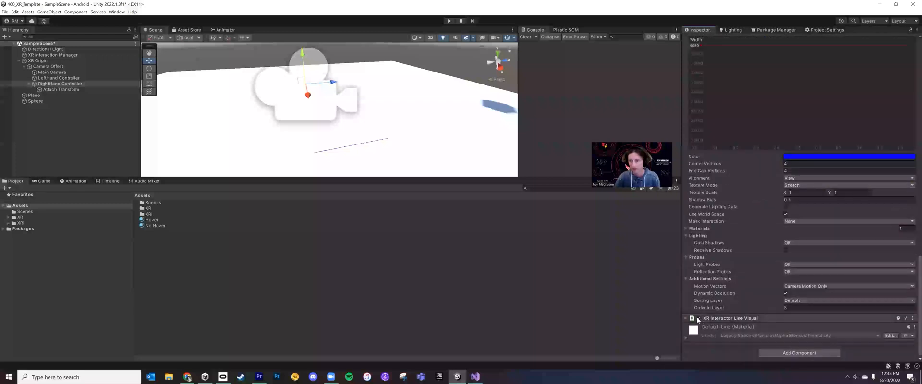
pyautogui.click(697, 320)
pyautogui.scroll(-4, 708, 297)
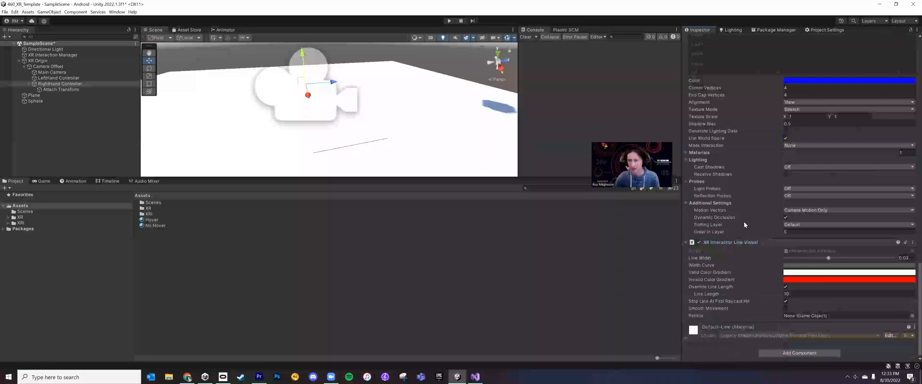
pyautogui.scroll(1, 754, 233)
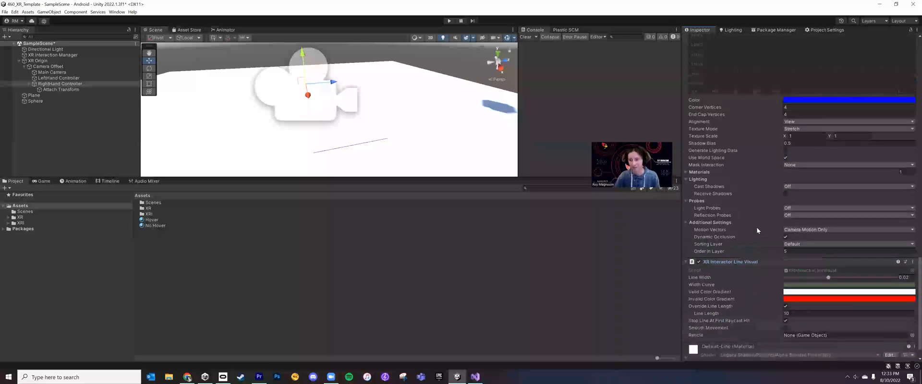
pyautogui.scroll(3, 768, 248)
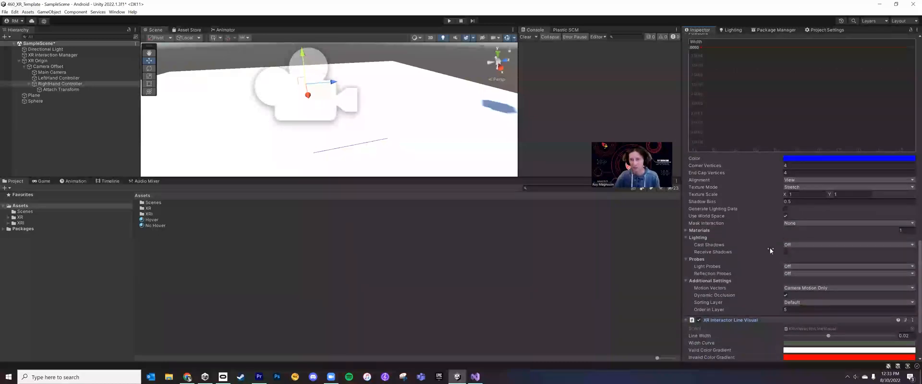
# Set the starting color of the RightHand Controller's Valid Color Gradient to green in the XR Interactor Line Visual component
pyautogui.scroll(4, 754, 221)
pyautogui.scroll(-8, 744, 211)
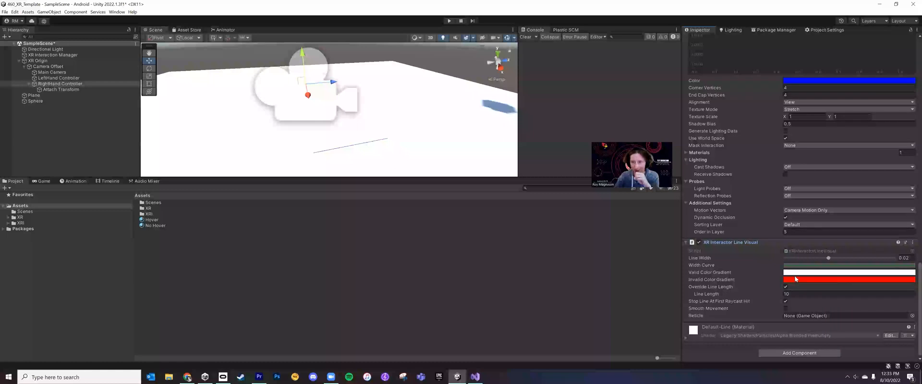
pyautogui.moveTo(448, 111); pyautogui.dragTo(463, 124, button='right')
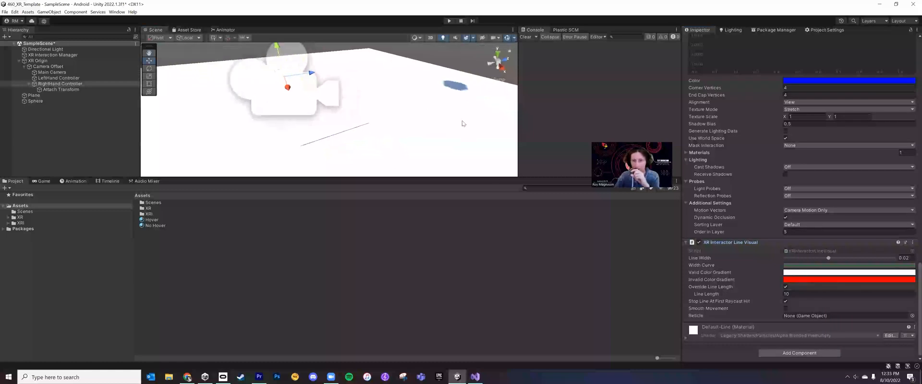
pyautogui.scroll(-15, 462, 123)
pyautogui.scroll(3, 342, 124)
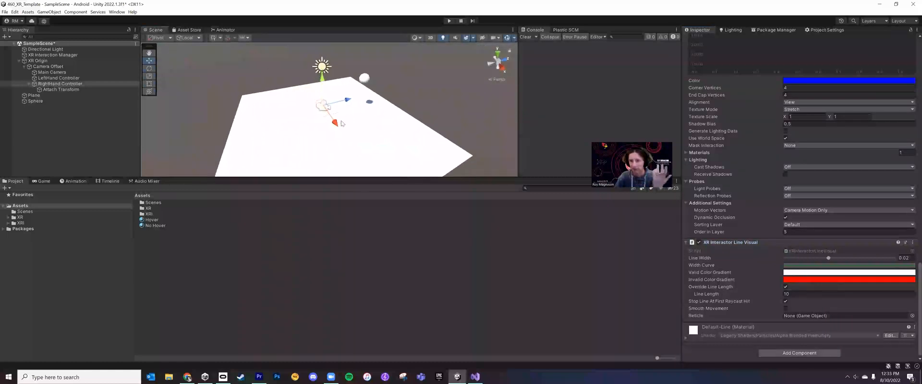
pyautogui.click(801, 273)
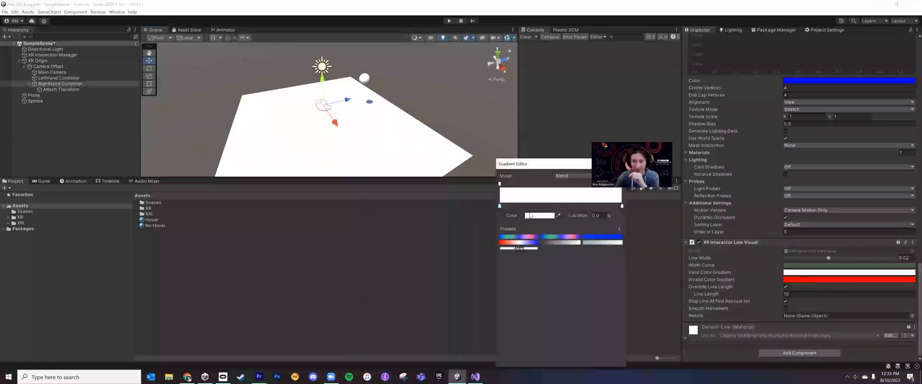
pyautogui.click(530, 215)
pyautogui.click(587, 240)
pyautogui.click(640, 260)
pyautogui.click(58, 83)
pyautogui.scroll(-10, 787, 324)
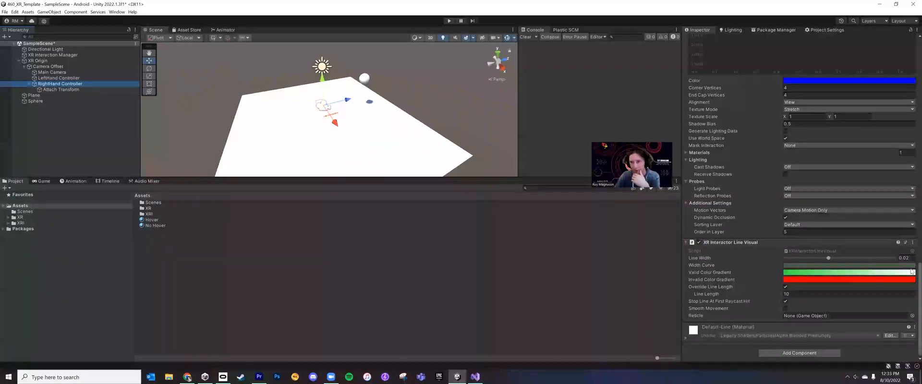
# Apply the multicolor blue, green and pink gradient preset to the Valid Color Gradient of the XR Interactor Line Visual
pyautogui.click(869, 273)
pyautogui.click(622, 206)
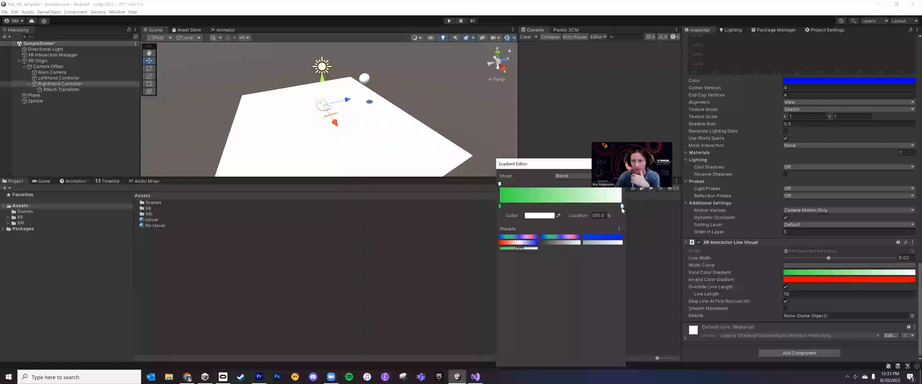
pyautogui.click(567, 238)
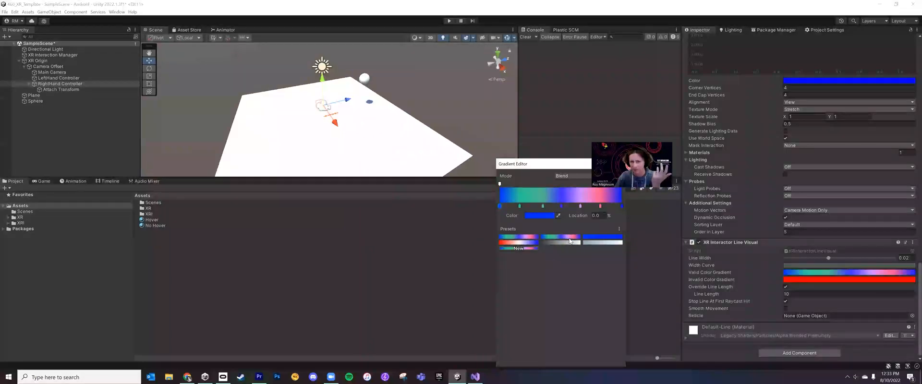
pyautogui.click(618, 164)
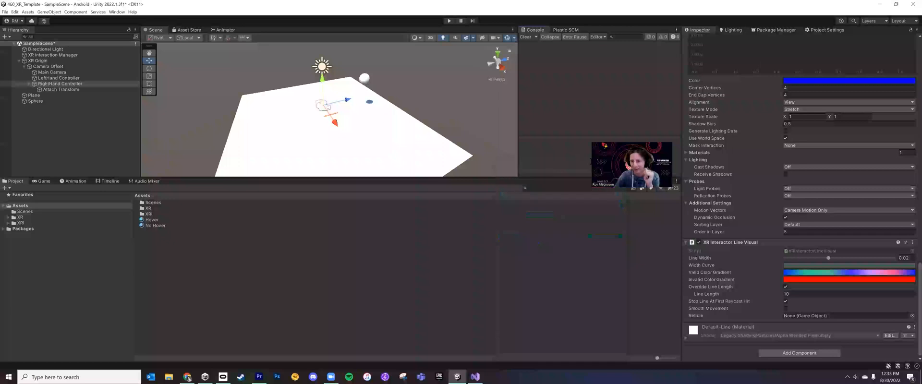
# Inspect the Valid Color Gradient and the Width Curve of the XR Interactor Line Visual in their editors
pyautogui.click(842, 272)
pyautogui.moveTo(625, 168); pyautogui.dragTo(579, 162)
pyautogui.click(575, 158)
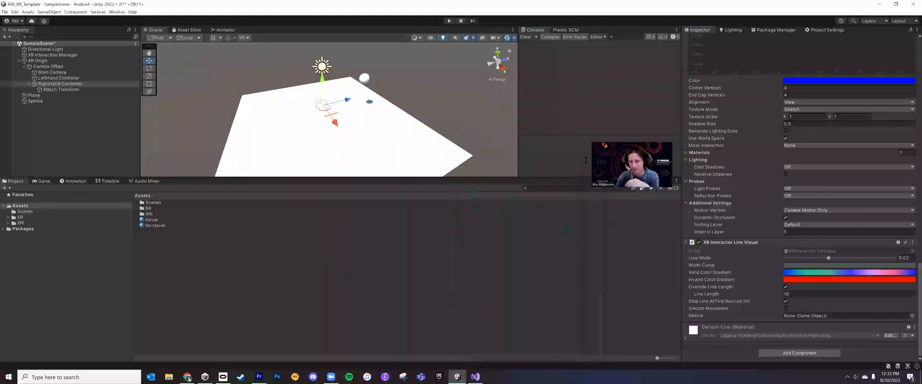
pyautogui.click(816, 265)
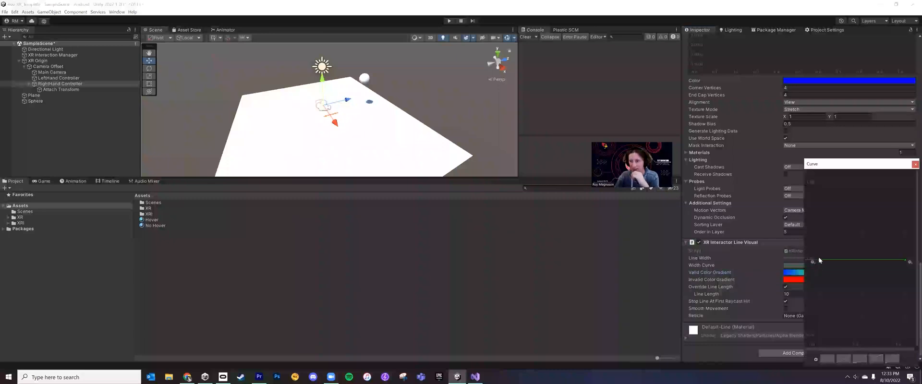
pyautogui.click(916, 165)
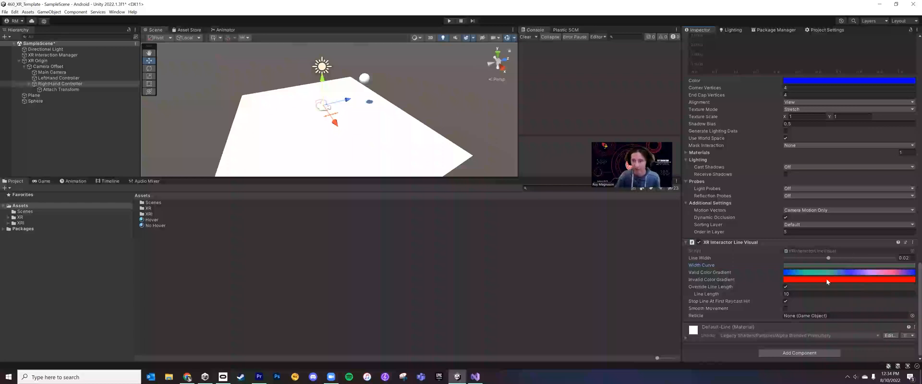
# Collapse the RightHand Controller's Line Renderer component
pyautogui.scroll(2, 826, 279)
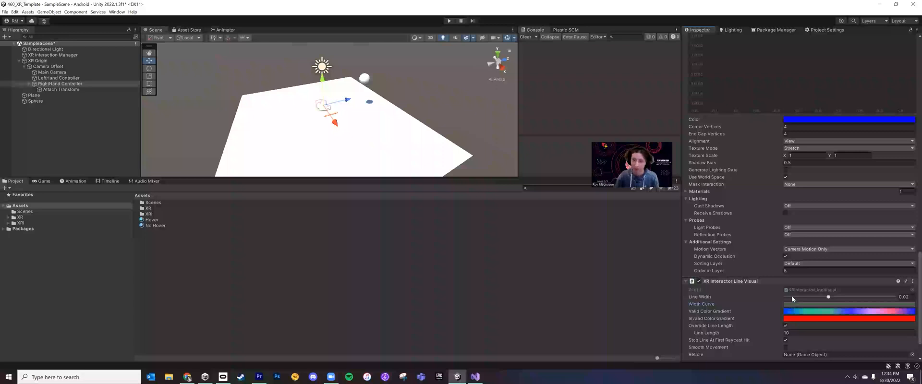
pyautogui.scroll(5, 792, 296)
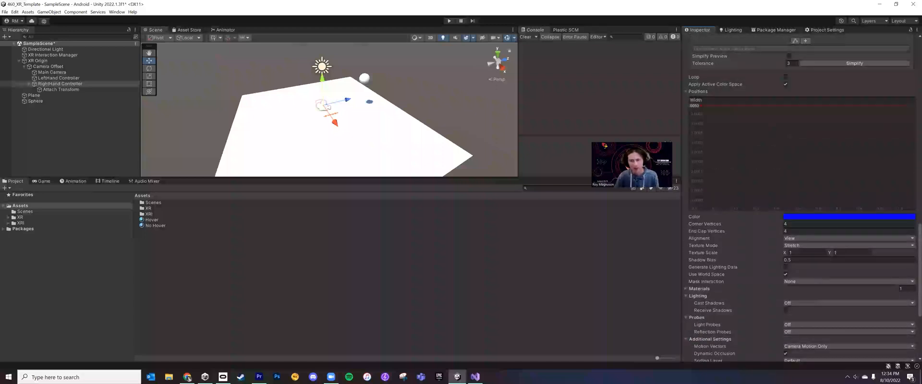
pyautogui.scroll(7, 793, 201)
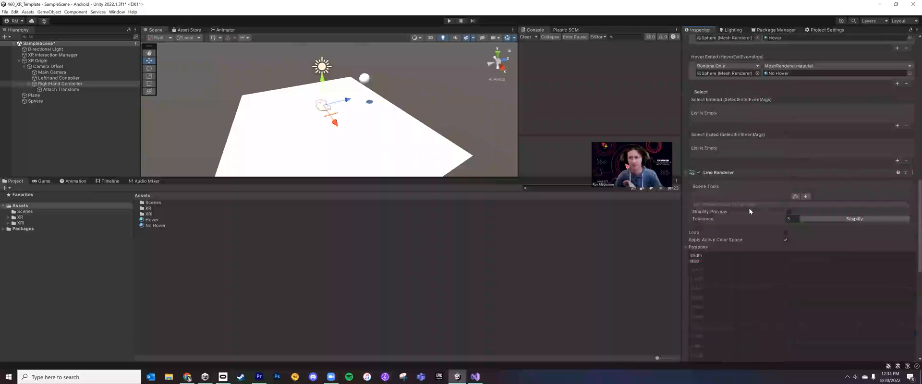
pyautogui.click(685, 173)
# Review the RightHand Controller's XR Controller input settings and the XR Ray Interactor's interaction, haptic and hover event settings
pyautogui.scroll(3, 752, 209)
pyautogui.scroll(3, 751, 204)
pyautogui.scroll(3, 753, 200)
pyautogui.scroll(9, 754, 200)
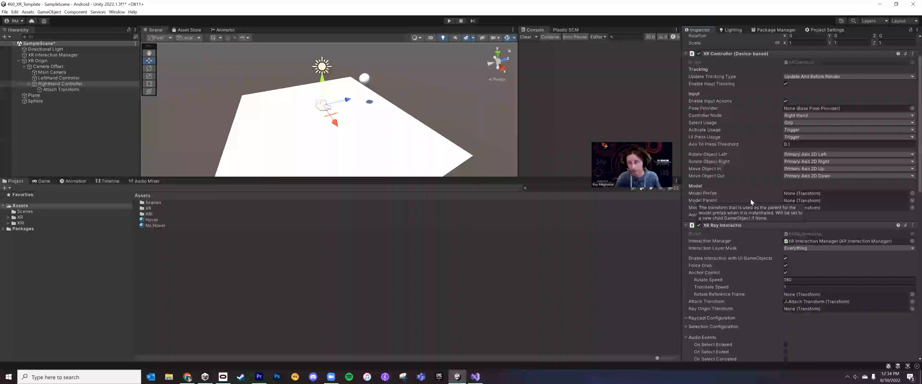
pyautogui.scroll(2, 752, 197)
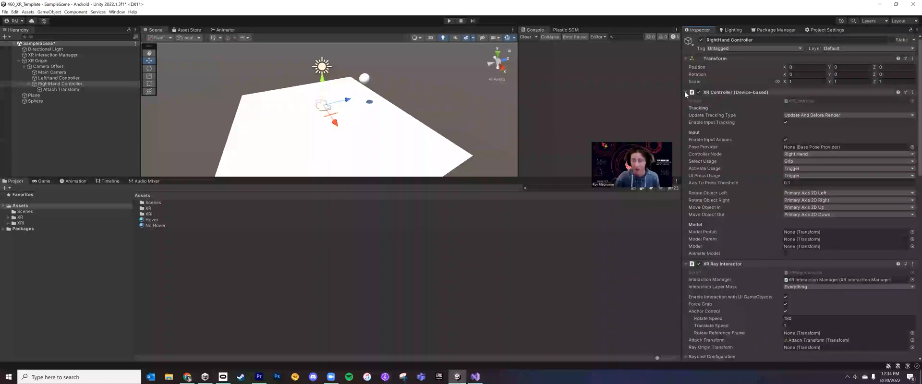
pyautogui.scroll(-2, 742, 208)
pyautogui.scroll(-2, 742, 207)
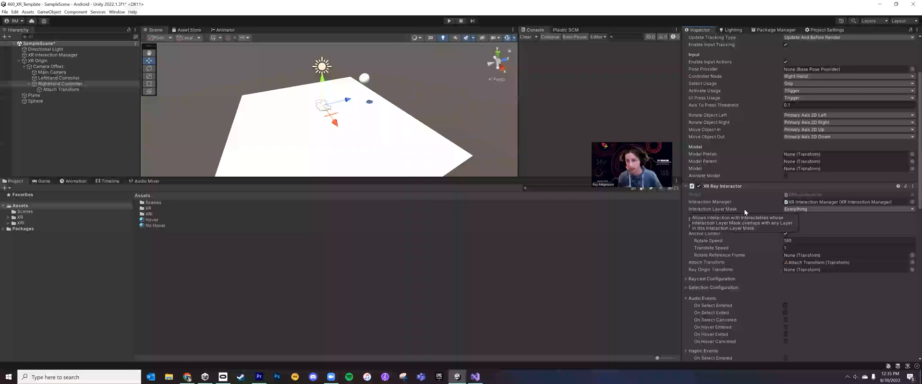
pyautogui.scroll(-6, 731, 235)
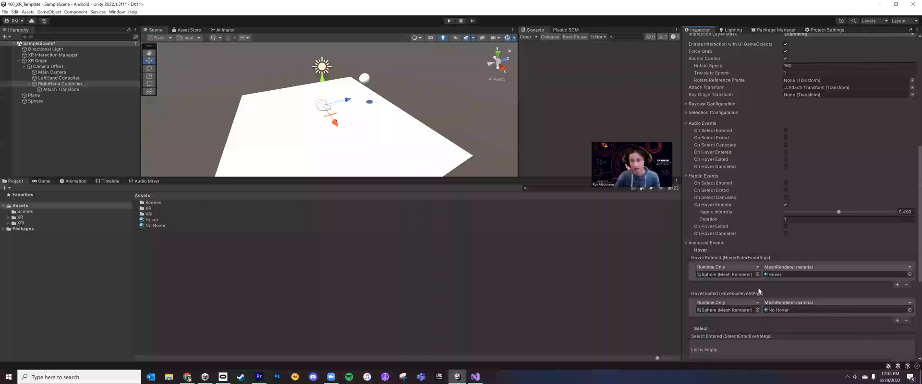
pyautogui.scroll(2, 780, 304)
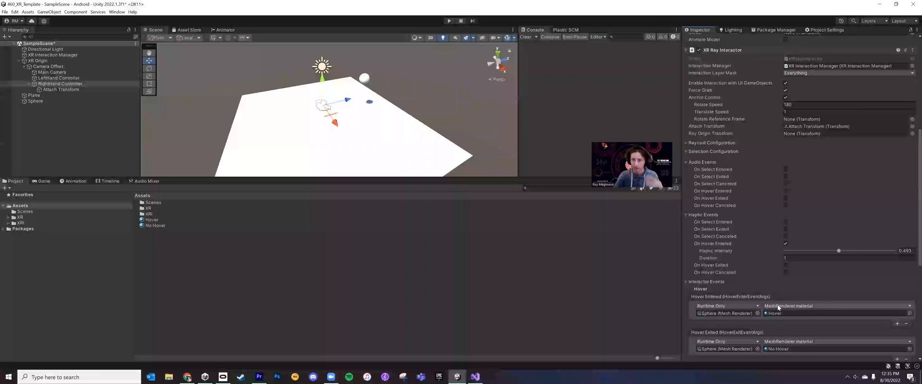
pyautogui.scroll(1, 782, 273)
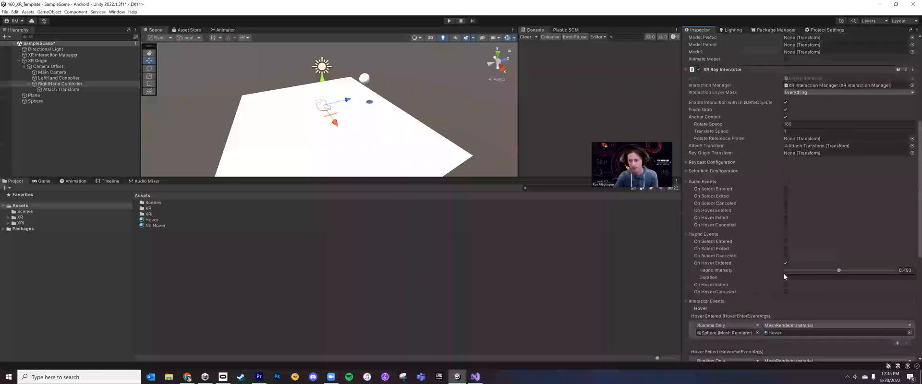
# Collapse the Audio, Haptic and Interactor Events sections along with the XR Interactor Line Visual and XR Ray Interactor components
pyautogui.click(708, 181)
pyautogui.click(710, 191)
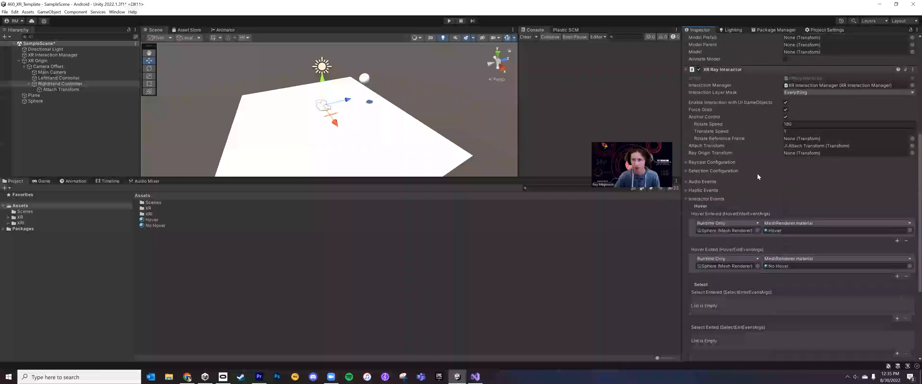
pyautogui.click(707, 198)
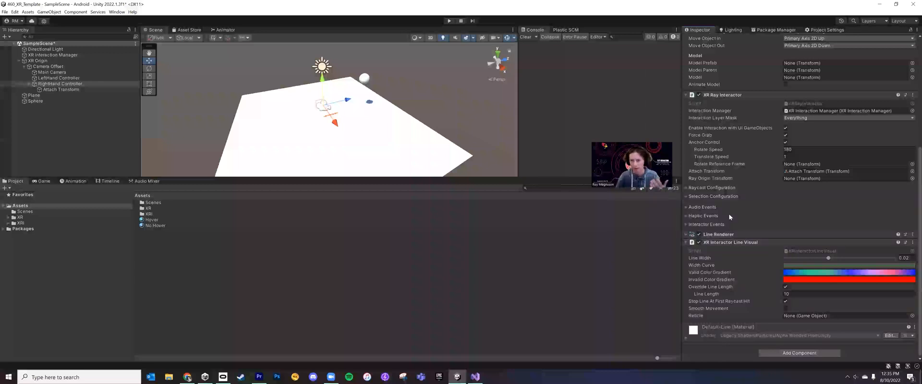
pyautogui.click(686, 243)
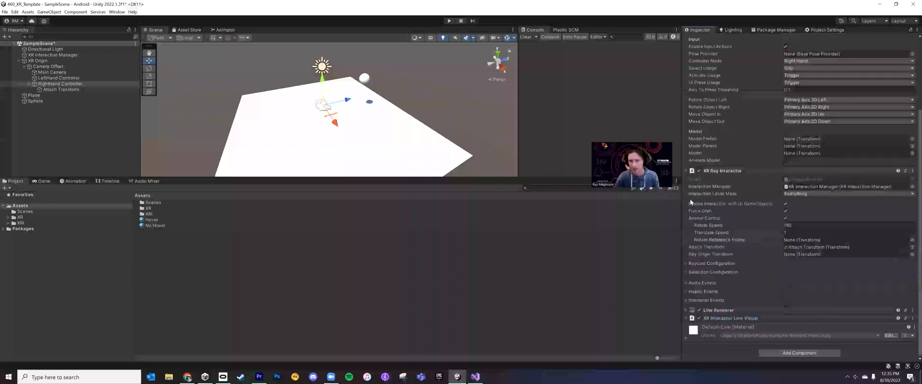
pyautogui.click(685, 171)
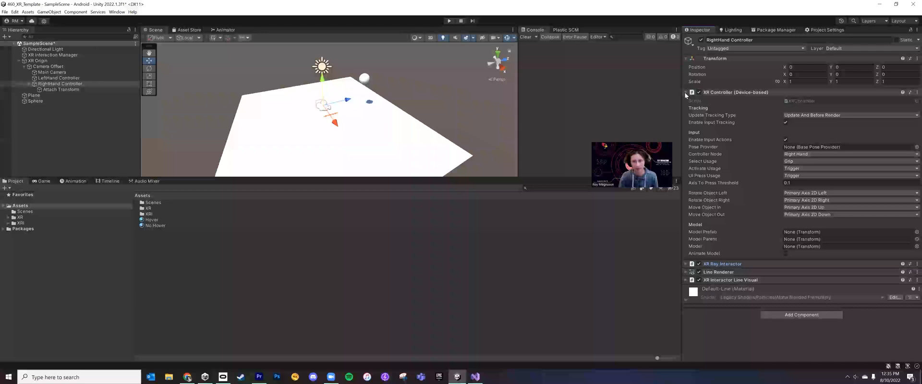
# Expand the XR Ray Interactor with its Audio, Haptic and Interactor Events sections and review the configured hover events
pyautogui.click(711, 263)
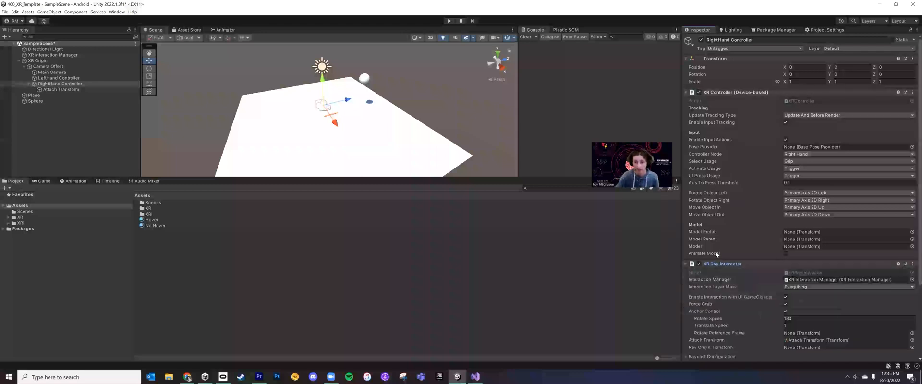
pyautogui.scroll(-3, 716, 260)
pyautogui.scroll(-2, 716, 262)
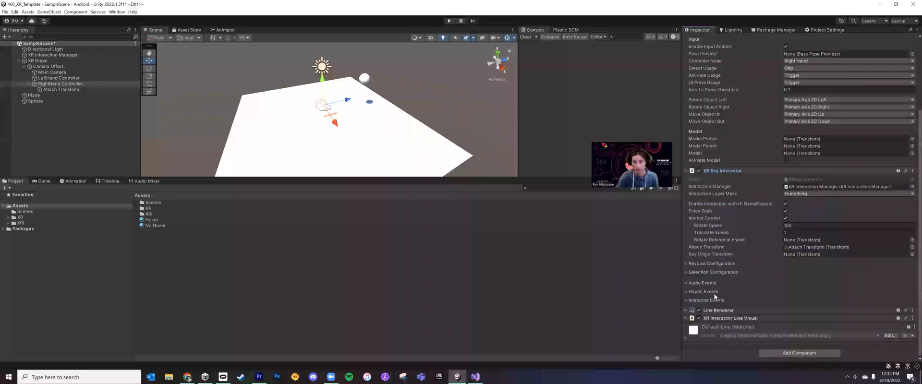
pyautogui.click(712, 301)
pyautogui.click(713, 292)
pyautogui.click(714, 284)
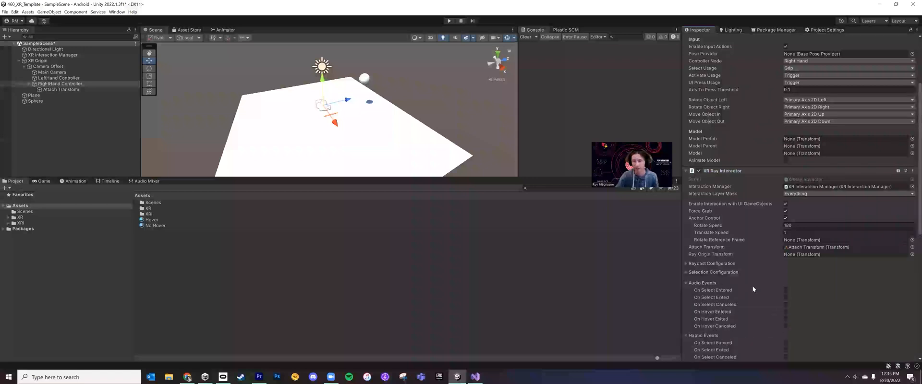
pyautogui.scroll(-5, 764, 290)
pyautogui.scroll(-3, 778, 291)
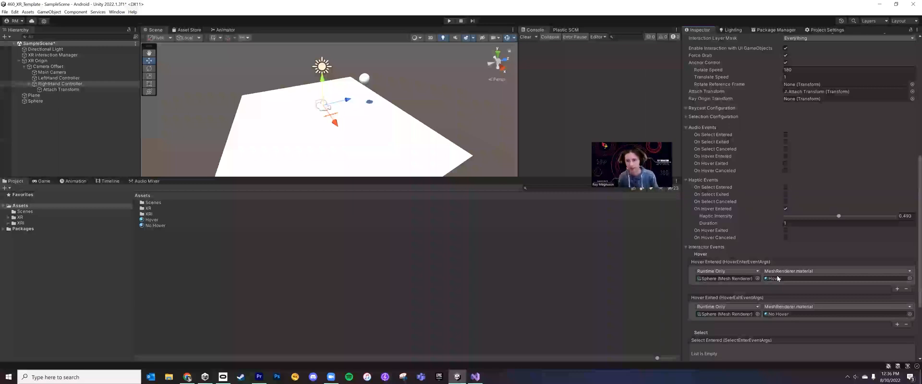
pyautogui.scroll(2, 778, 153)
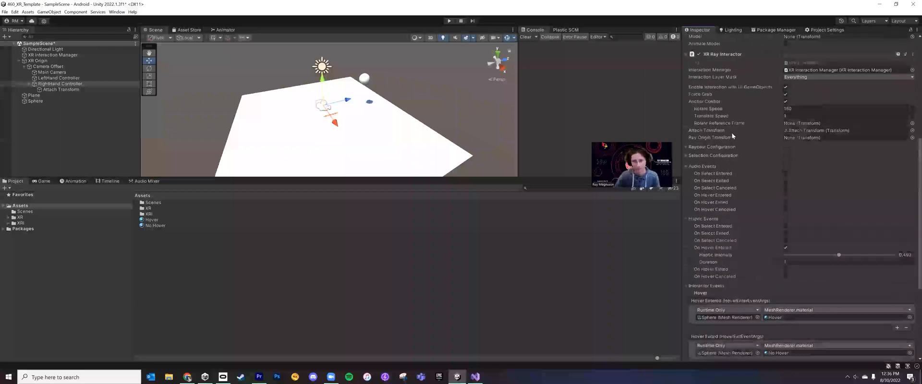